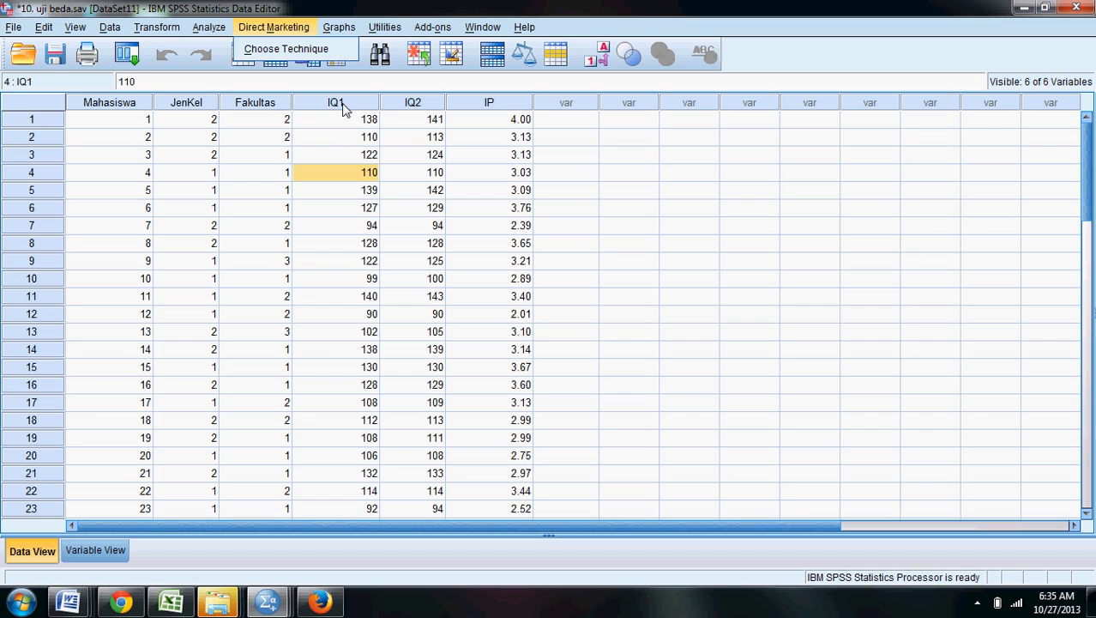
- Examine the IQ1 and Mahasiswa columns through the last case, along with the available Compare Means procedures
left_click(341, 103)
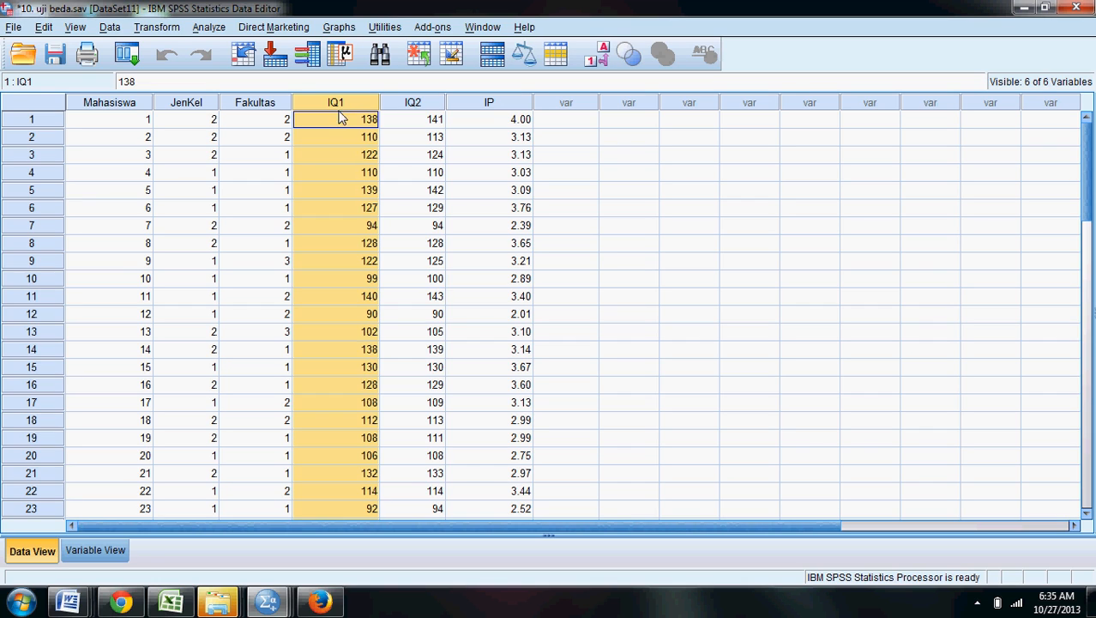
left_click(343, 152)
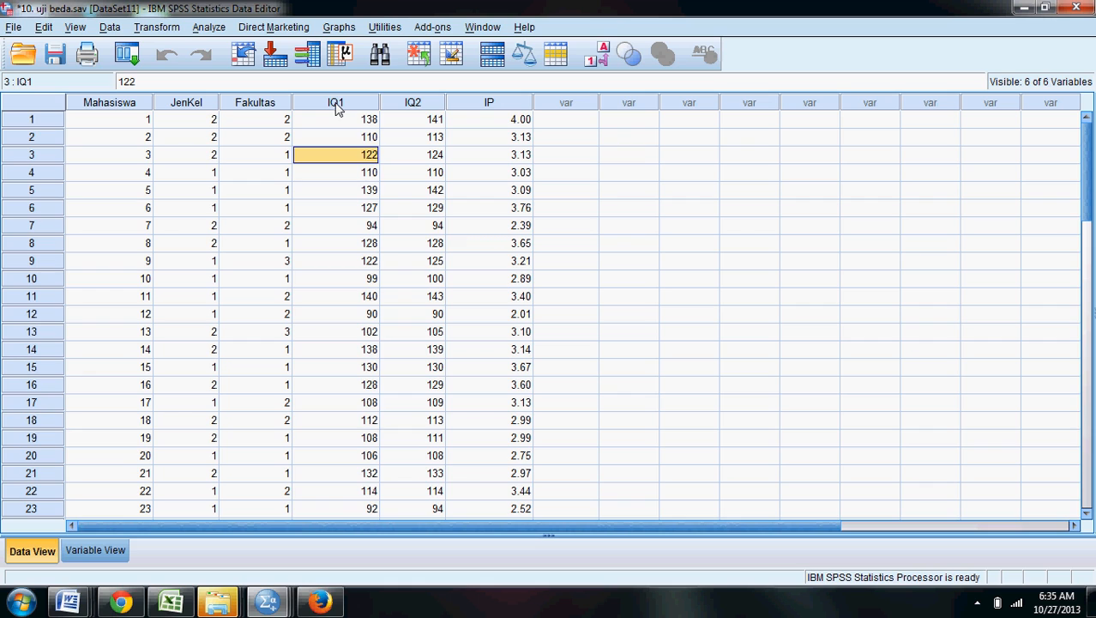
left_click(337, 103)
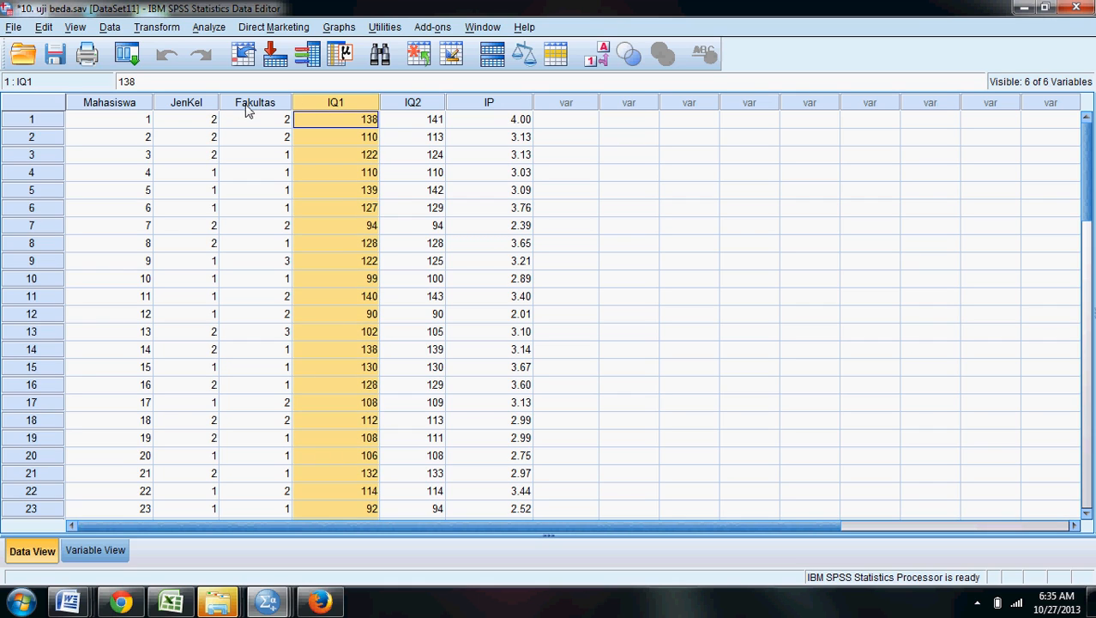
left_click(116, 103)
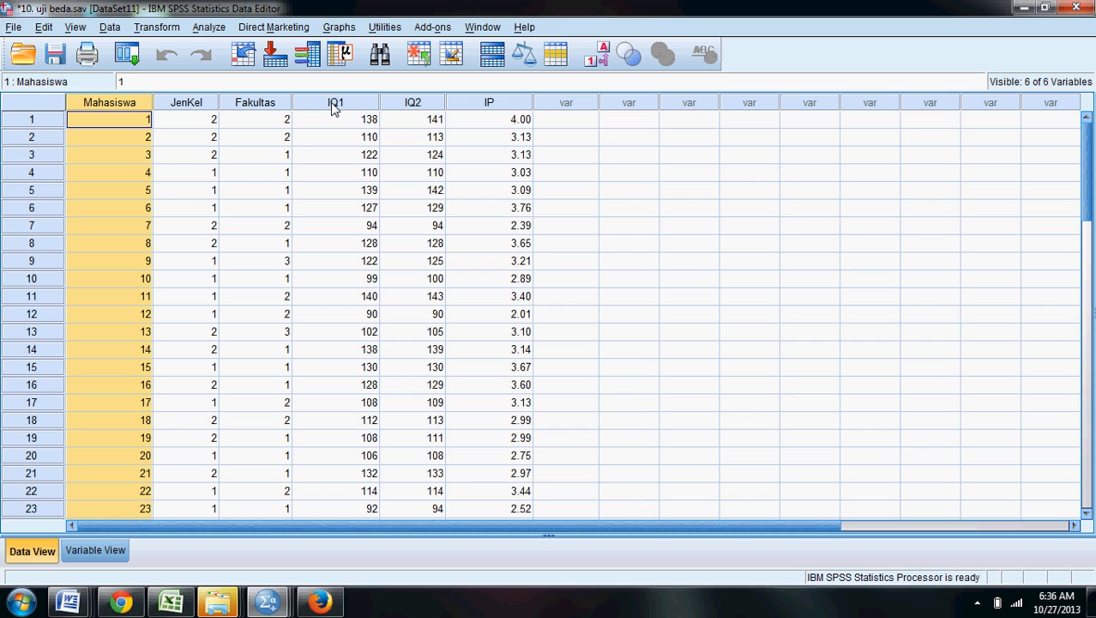
left_click(209, 29)
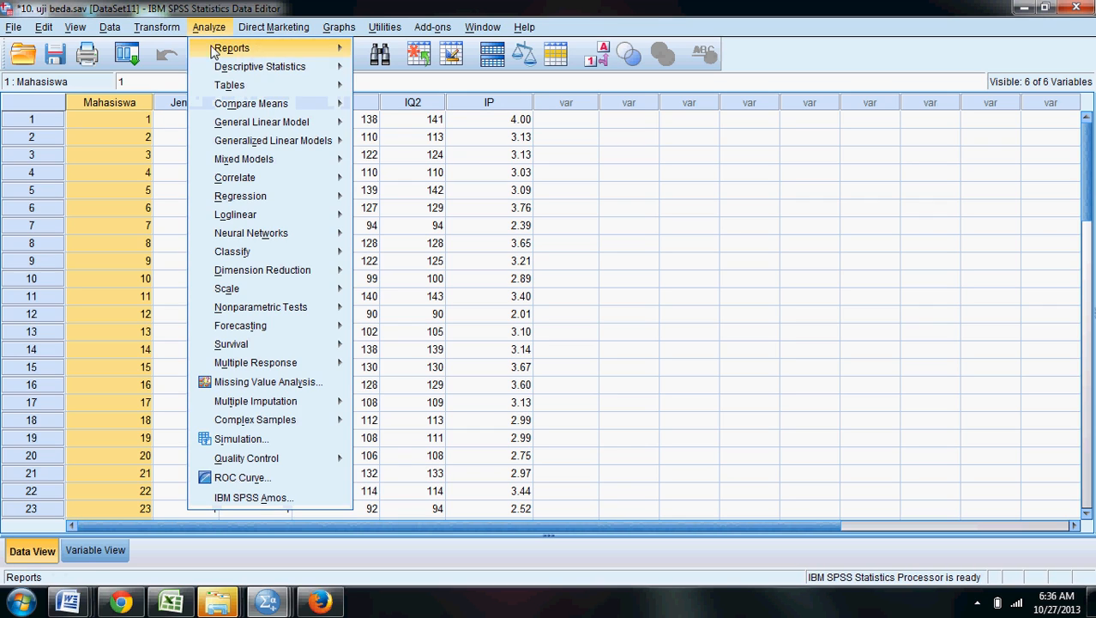
mouse_move(225, 73)
mouse_move(256, 104)
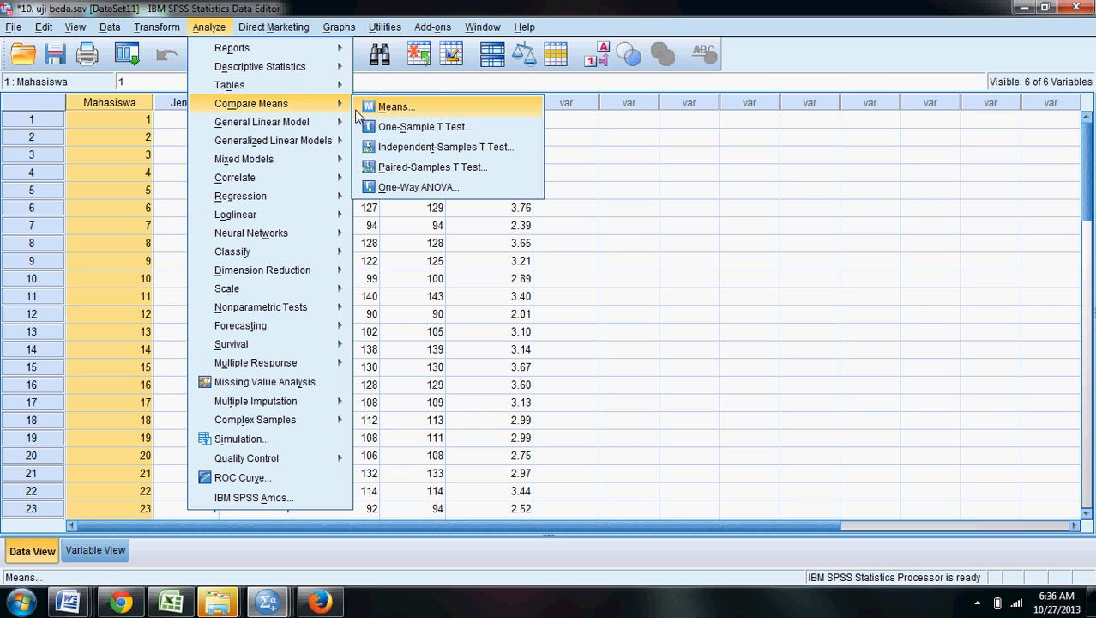
left_click(210, 28)
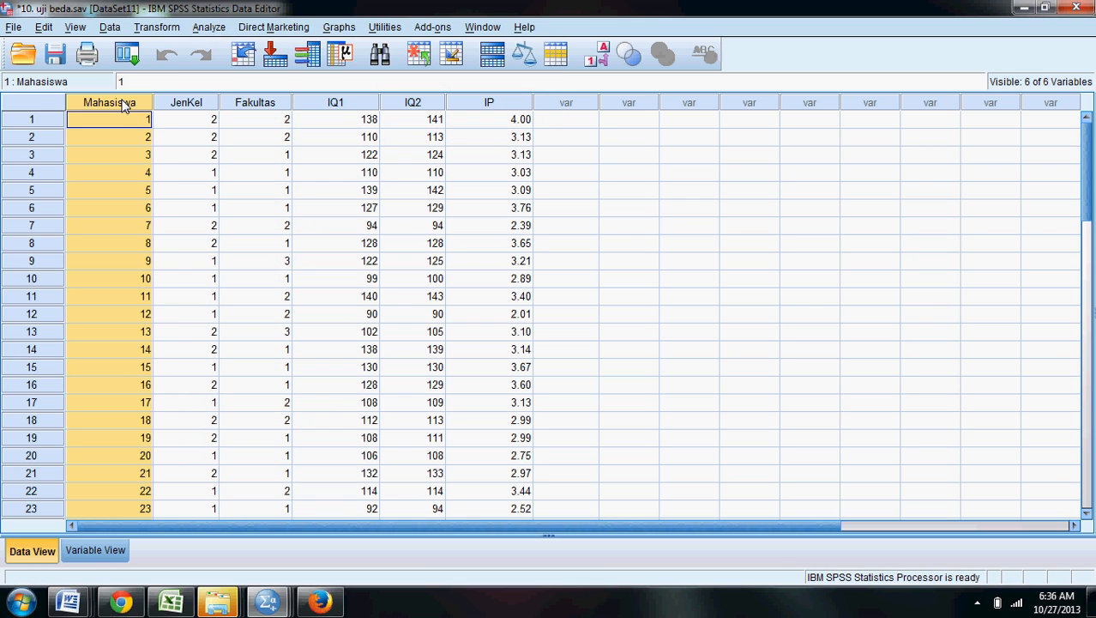
left_click(333, 103)
left_click(139, 103)
left_click(335, 102)
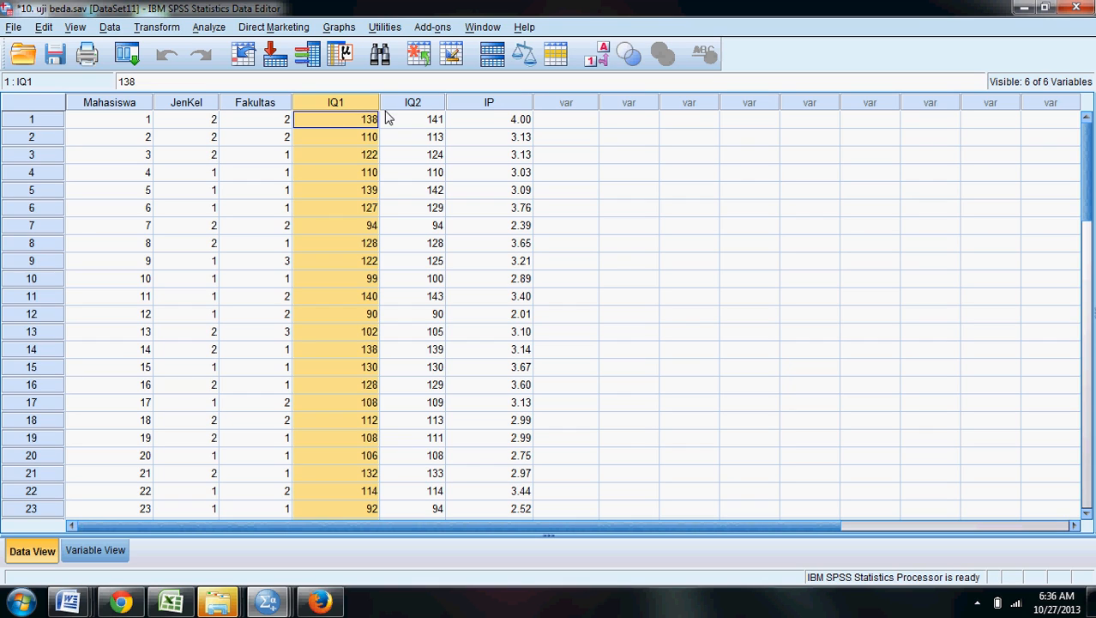
left_click(110, 103)
scroll(120, 204, "down", 14)
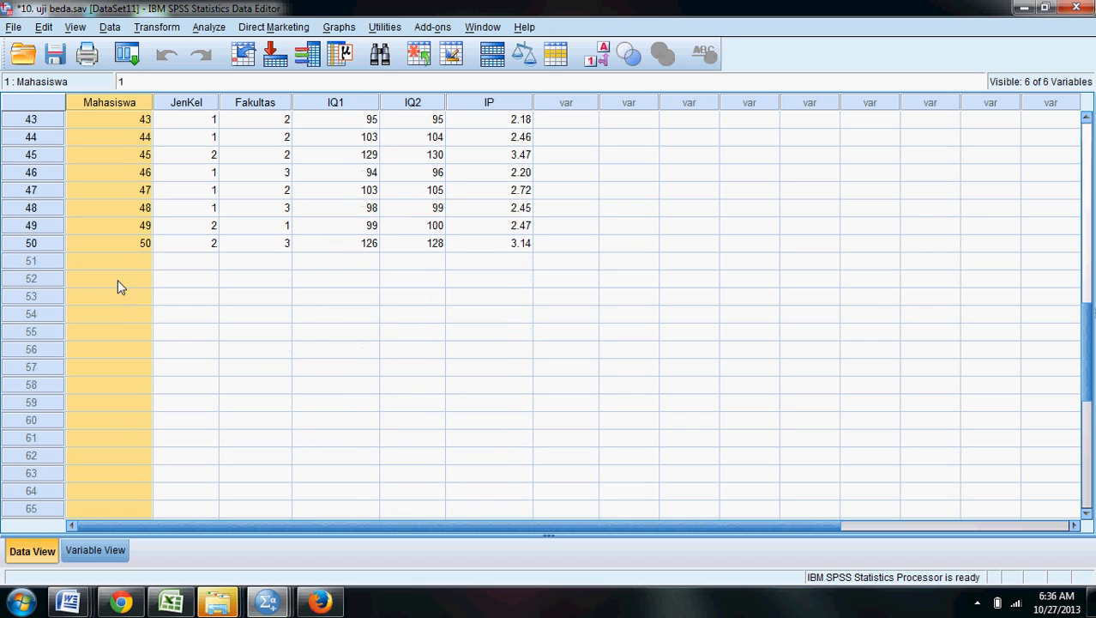
scroll(125, 249, "up", 14)
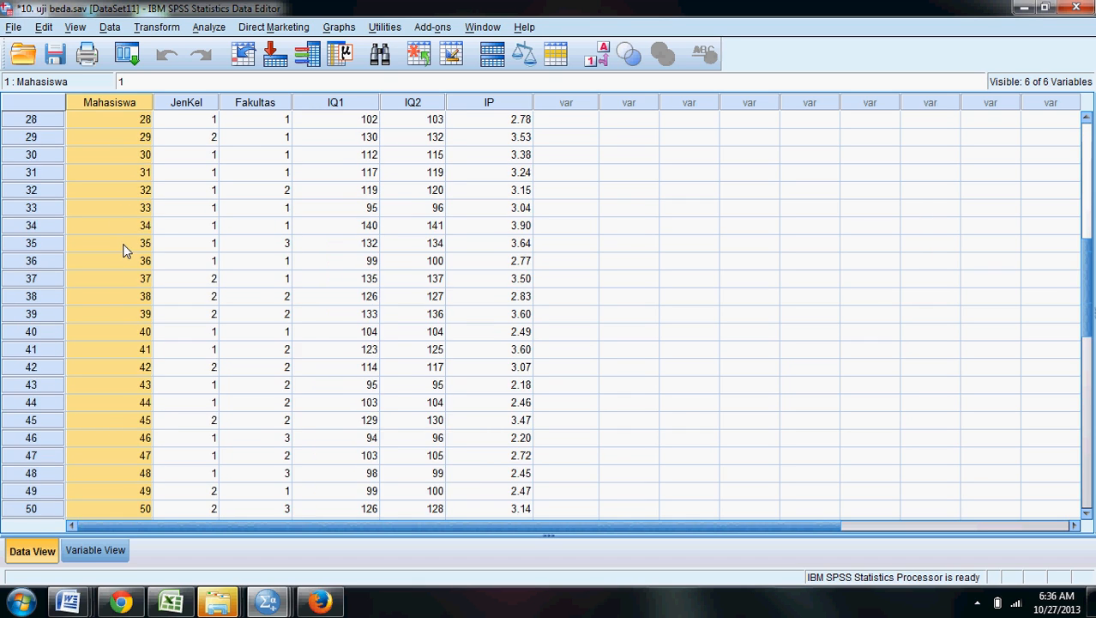
left_click(335, 102)
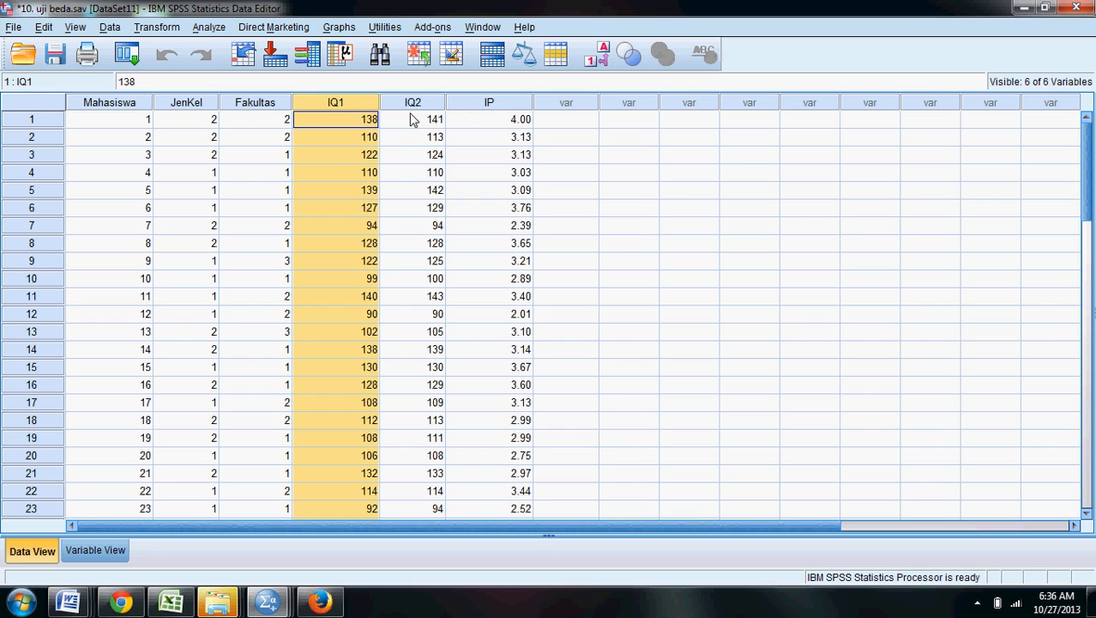
left_click(125, 104)
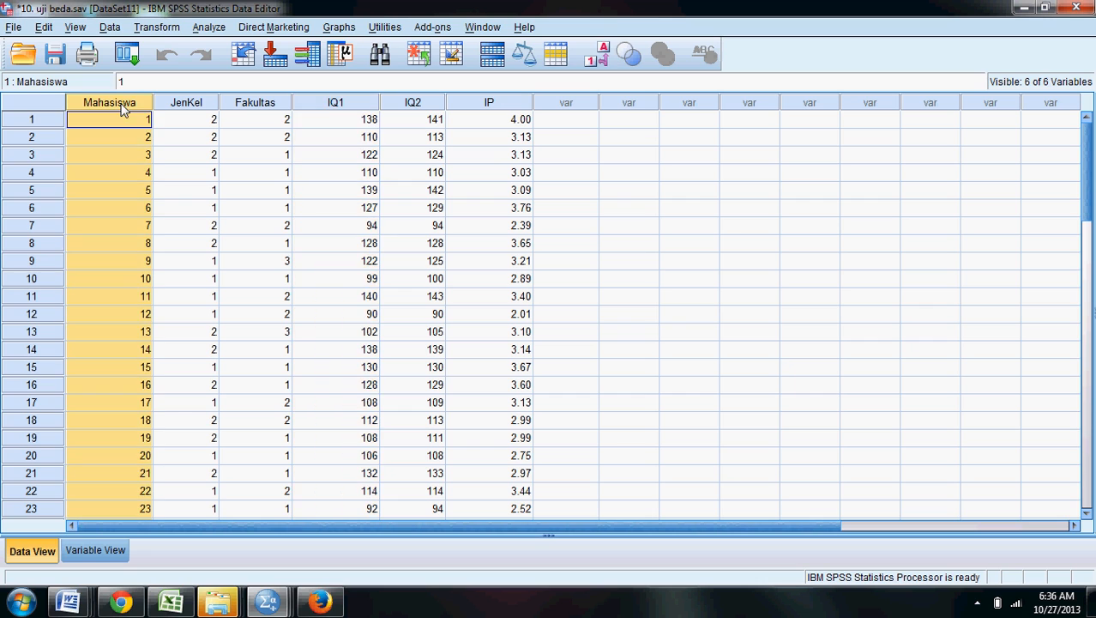
left_click(333, 104)
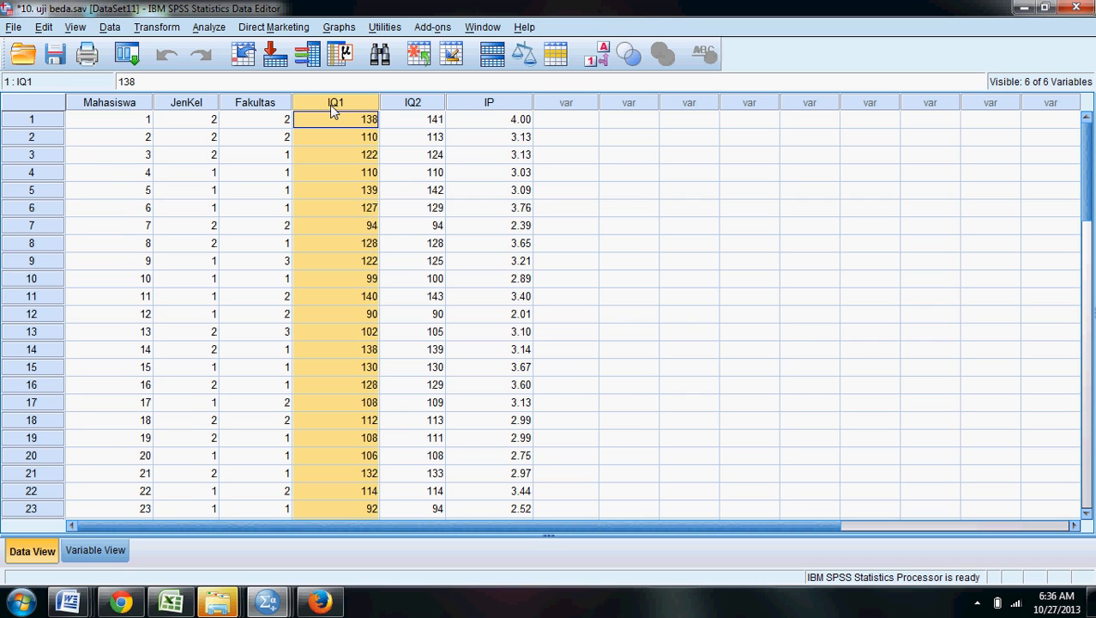
- Start a One-Sample T Test with IQ1 as the test variable
left_click(211, 29)
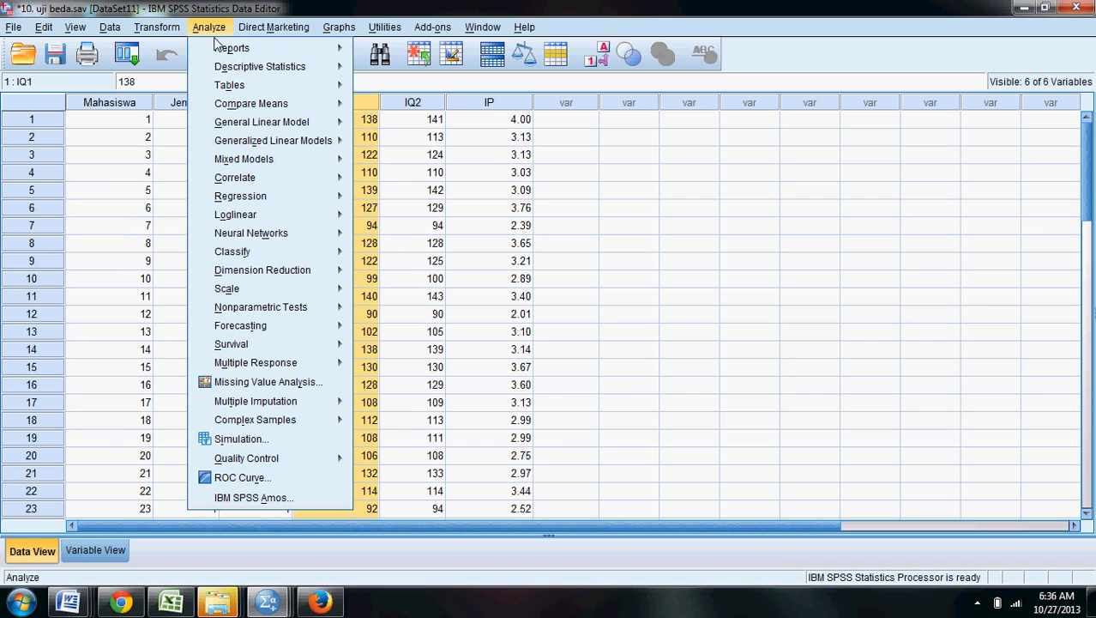
mouse_move(242, 107)
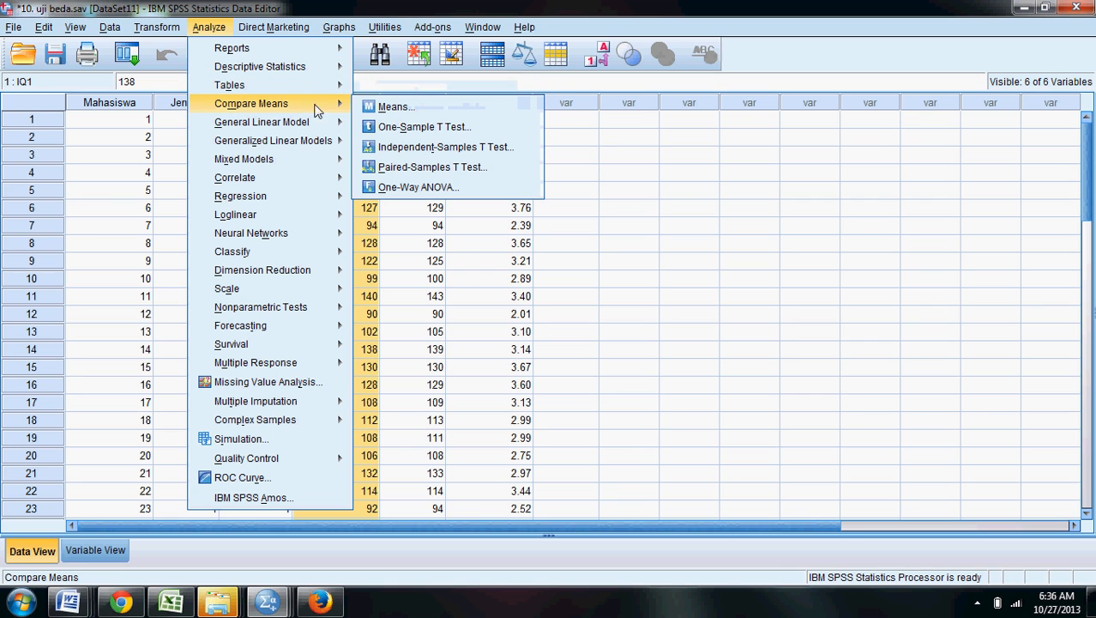
left_click(400, 129)
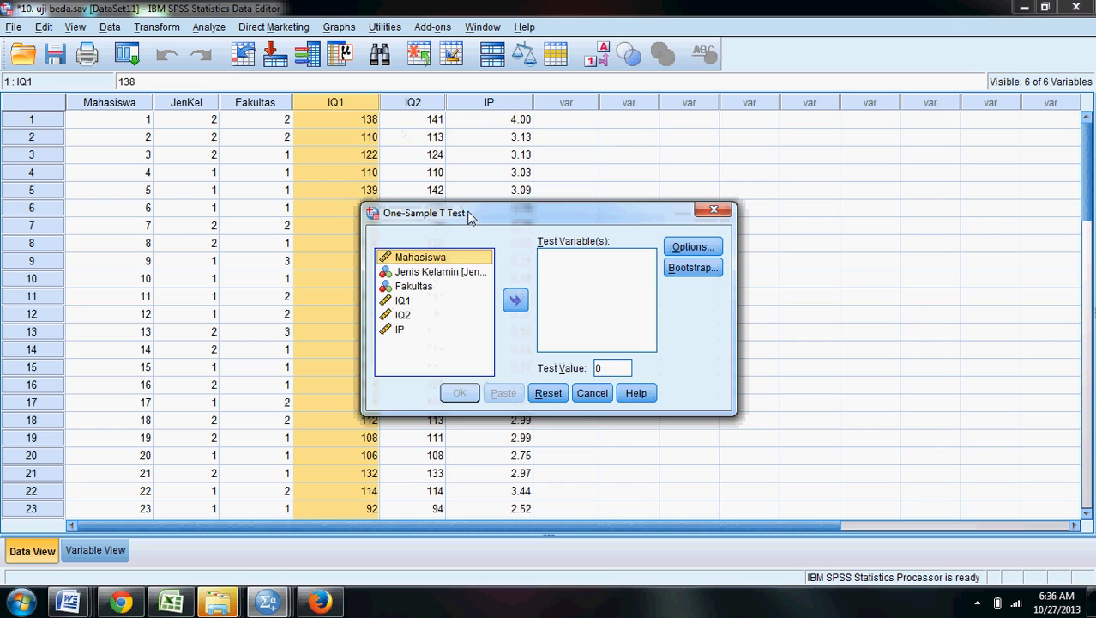
left_click_drag(469, 218, 470, 148)
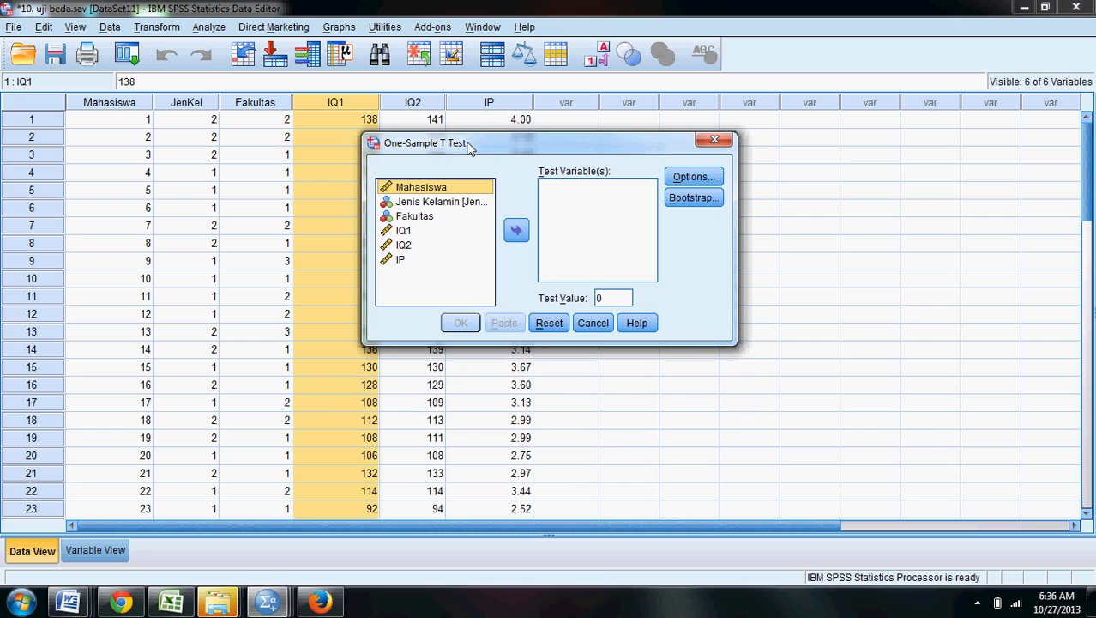
left_click(408, 231)
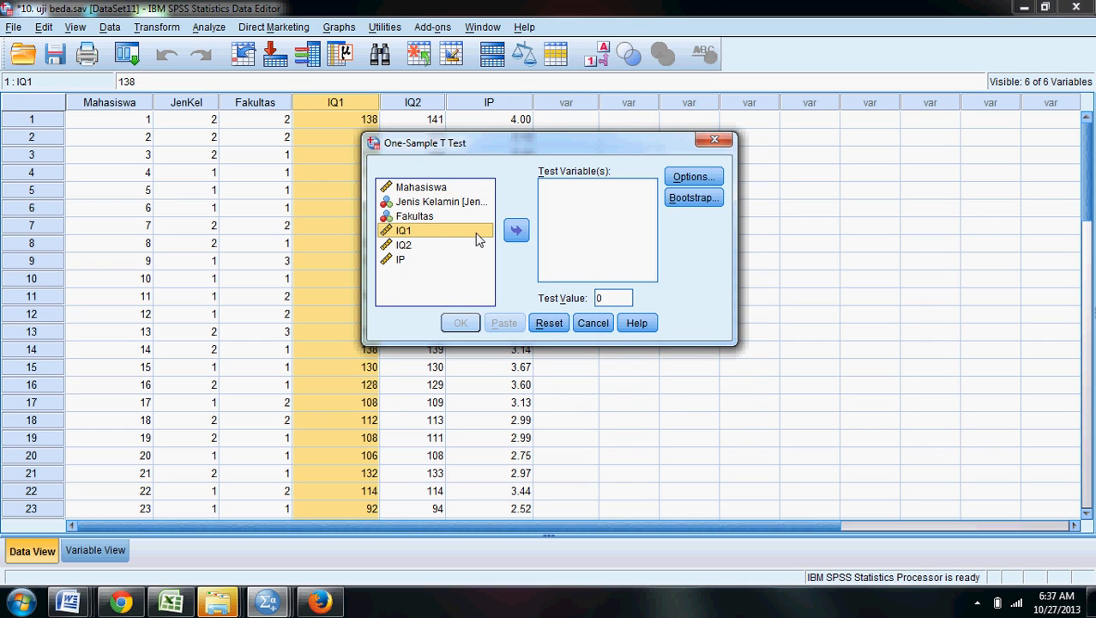
left_click(515, 230)
- Set the test value to 130 and run the one-sample test on IQ1
double_click(620, 298)
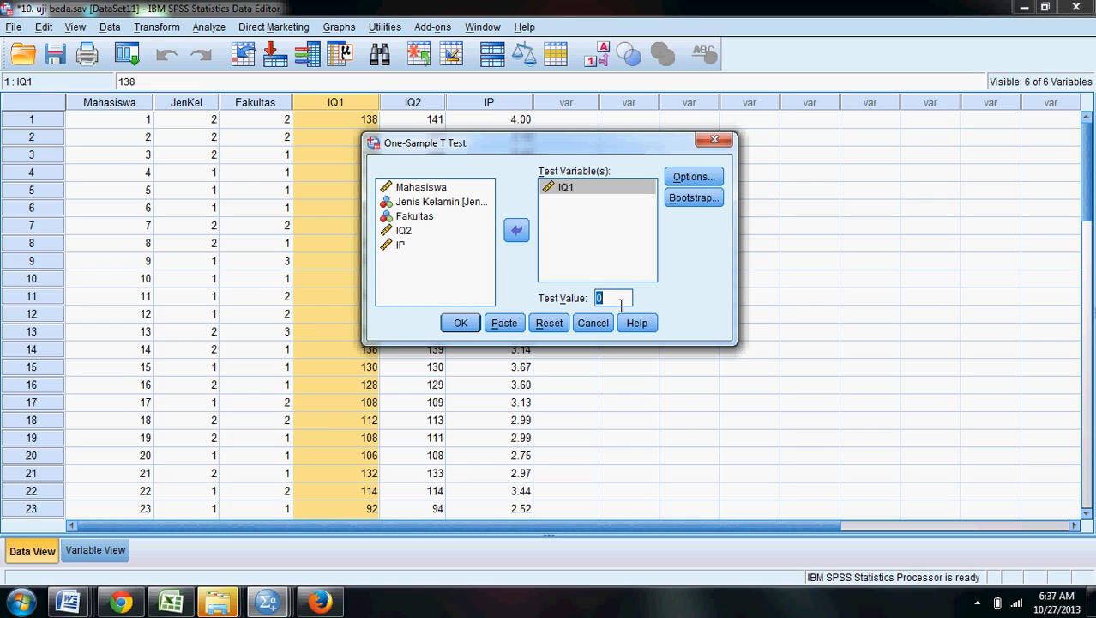
type("130")
key("BackSpace")
key("BackSpace")
key("BackSpace")
type("130")
left_click(453, 325)
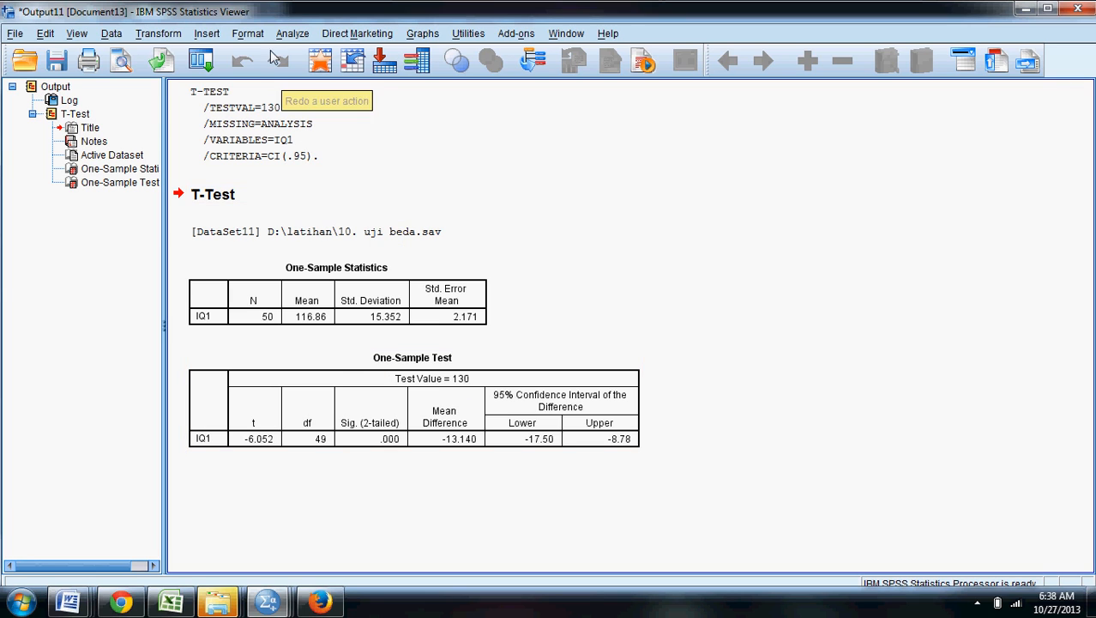
- Run the One-Sample T Test on IQ1 again with a test value of 120
left_click(293, 33)
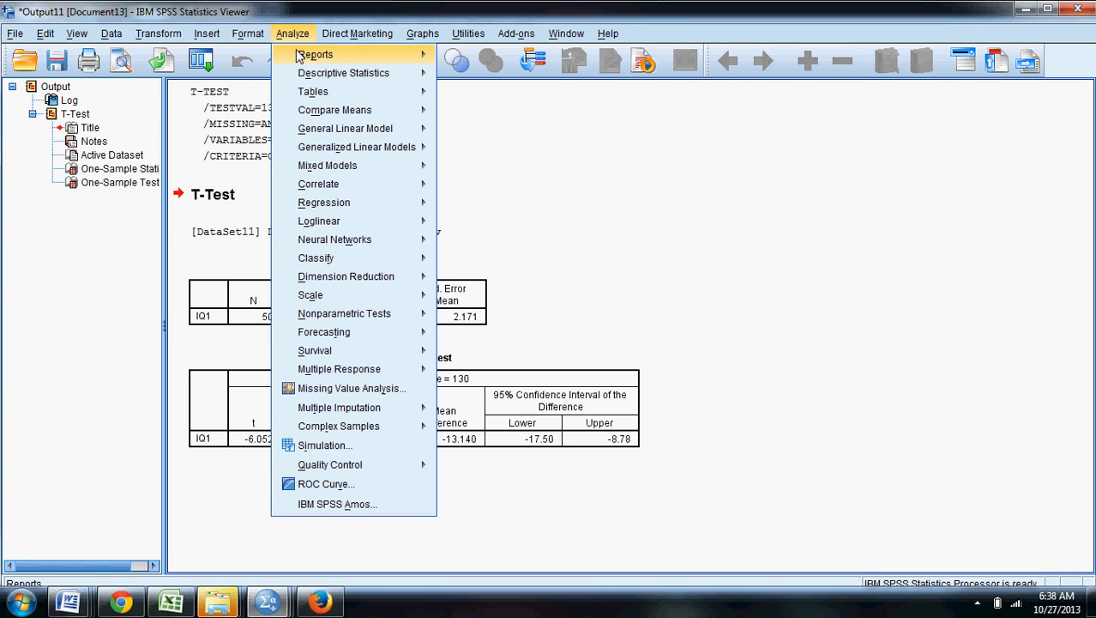
mouse_move(318, 115)
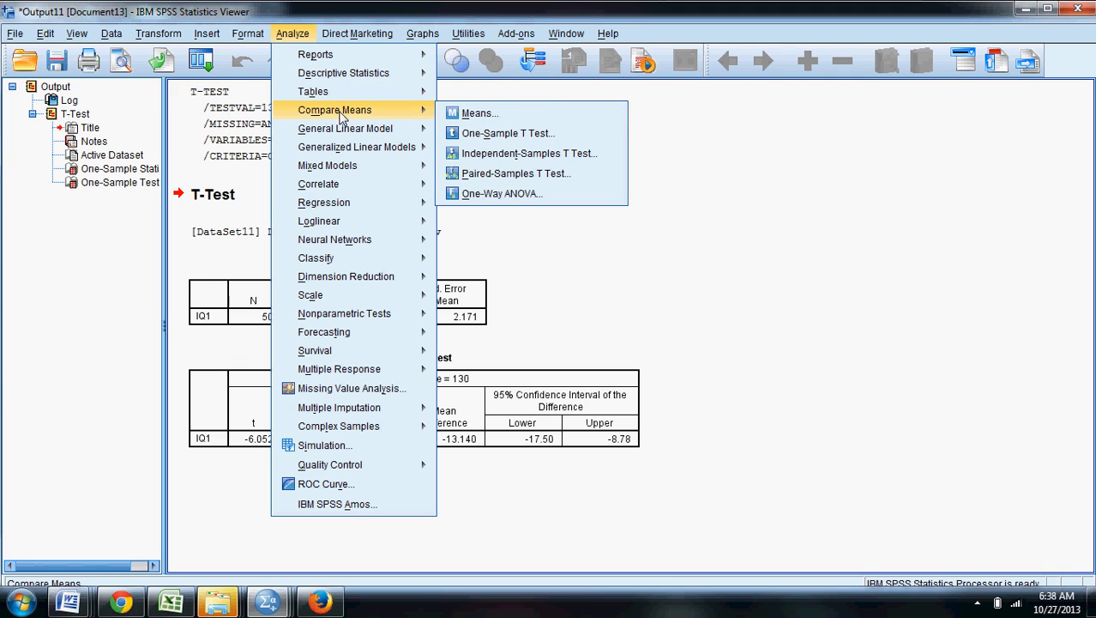
left_click(482, 137)
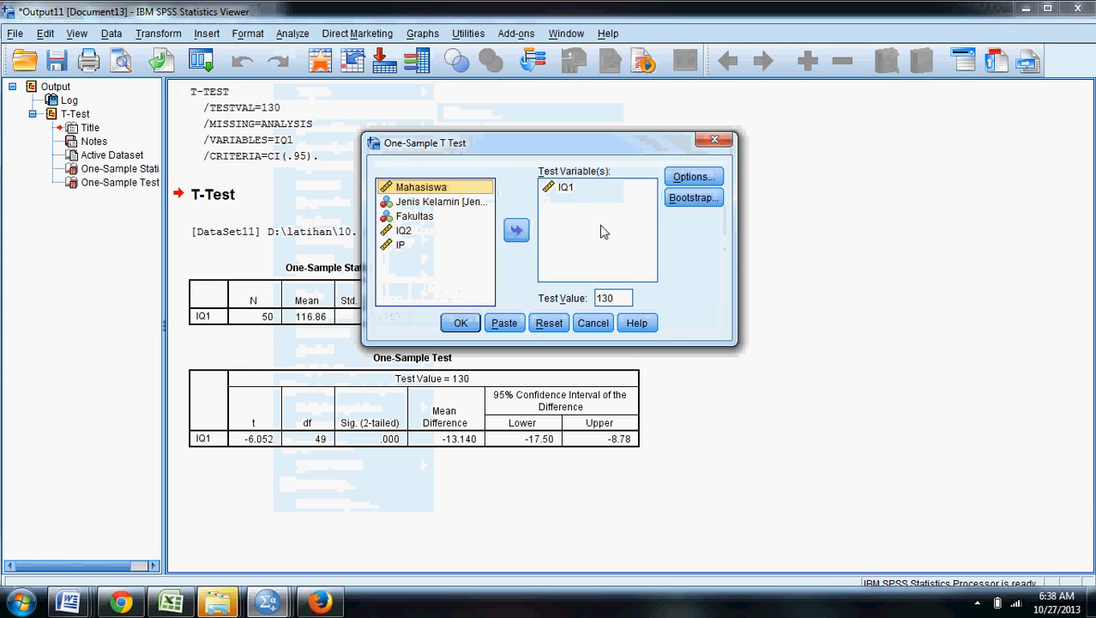
double_click(618, 292)
type("120")
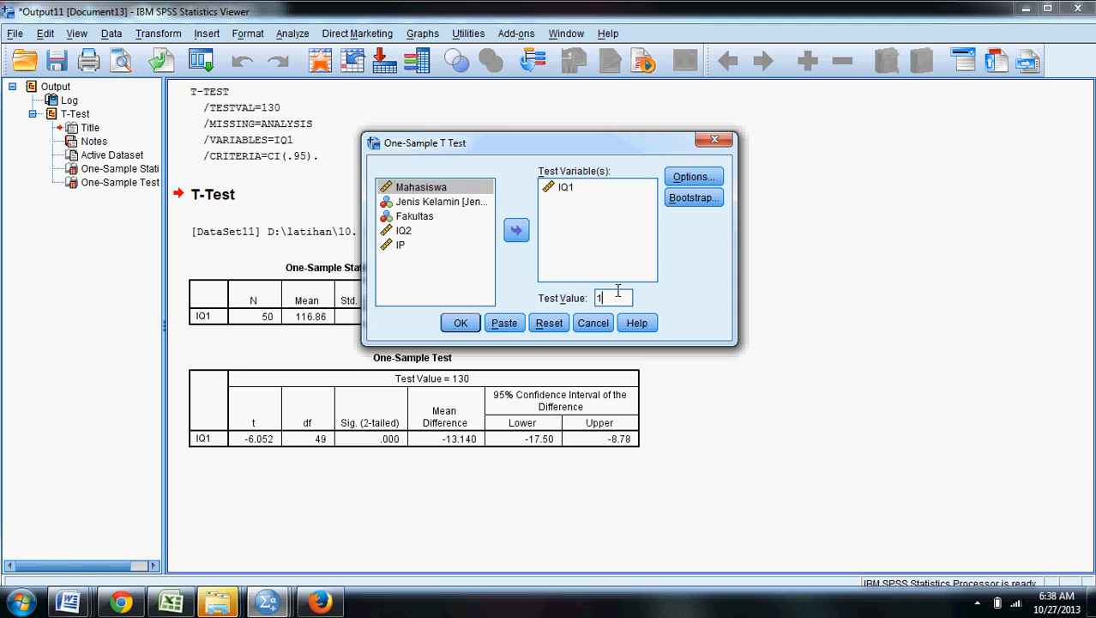
left_click(461, 322)
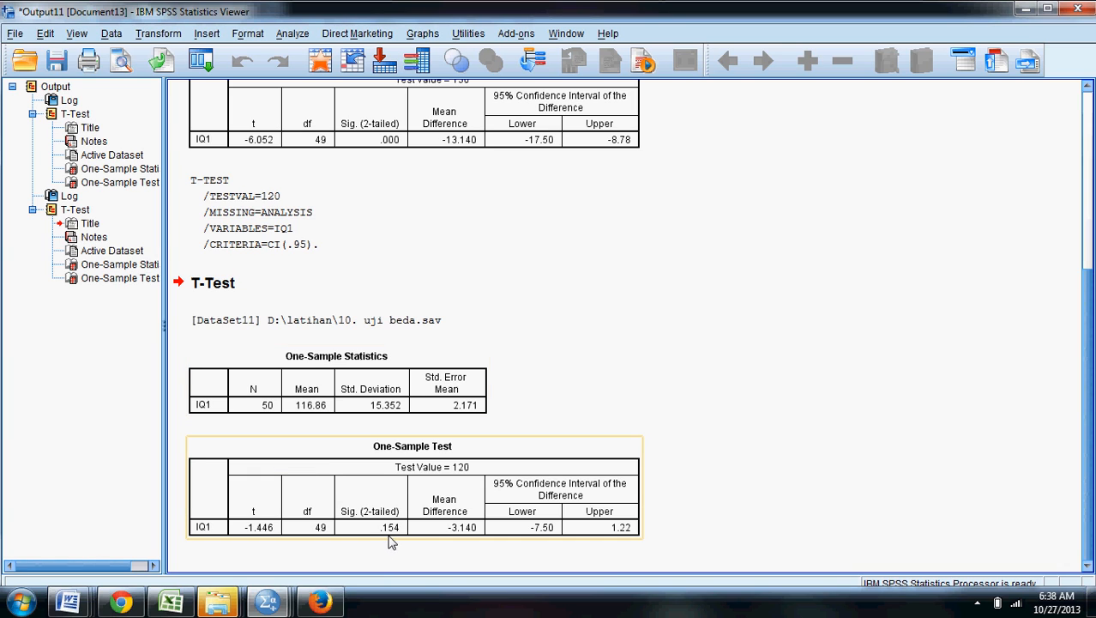
- Compare the IQ1 mean in One-Sample Statistics with the two-tailed significance in the One-Sample Test table for test value 120
left_click(305, 425)
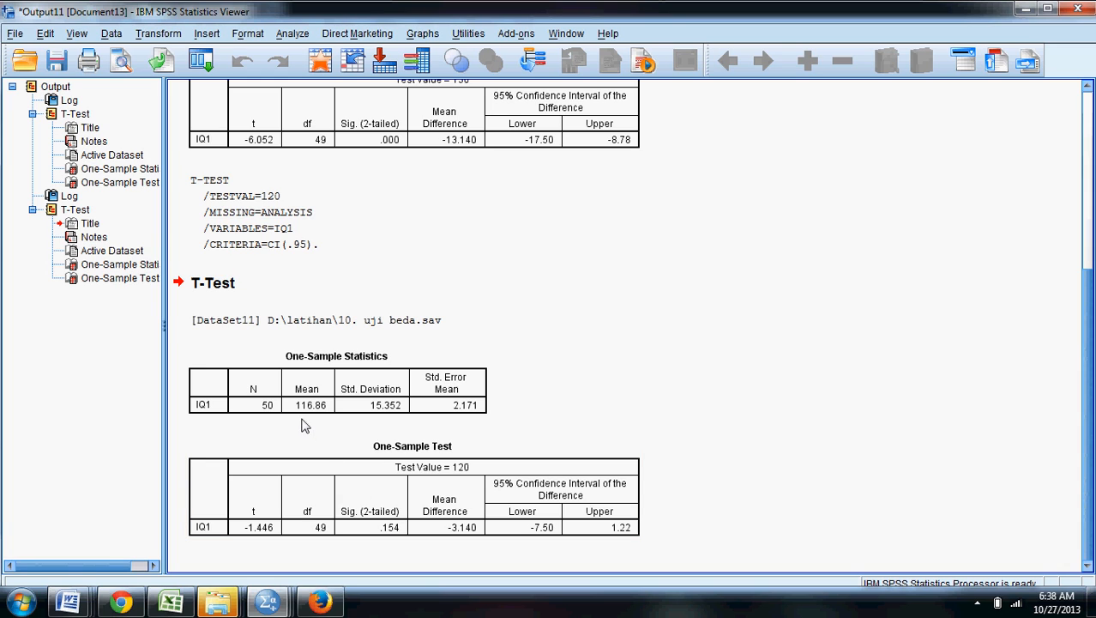
left_click(305, 408)
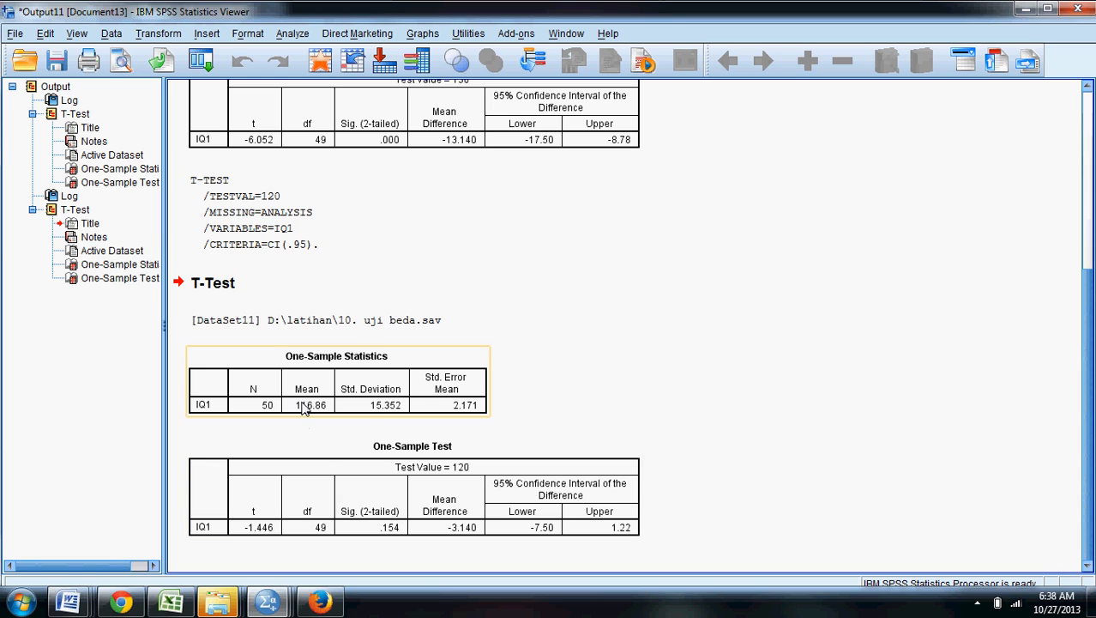
left_click(323, 448)
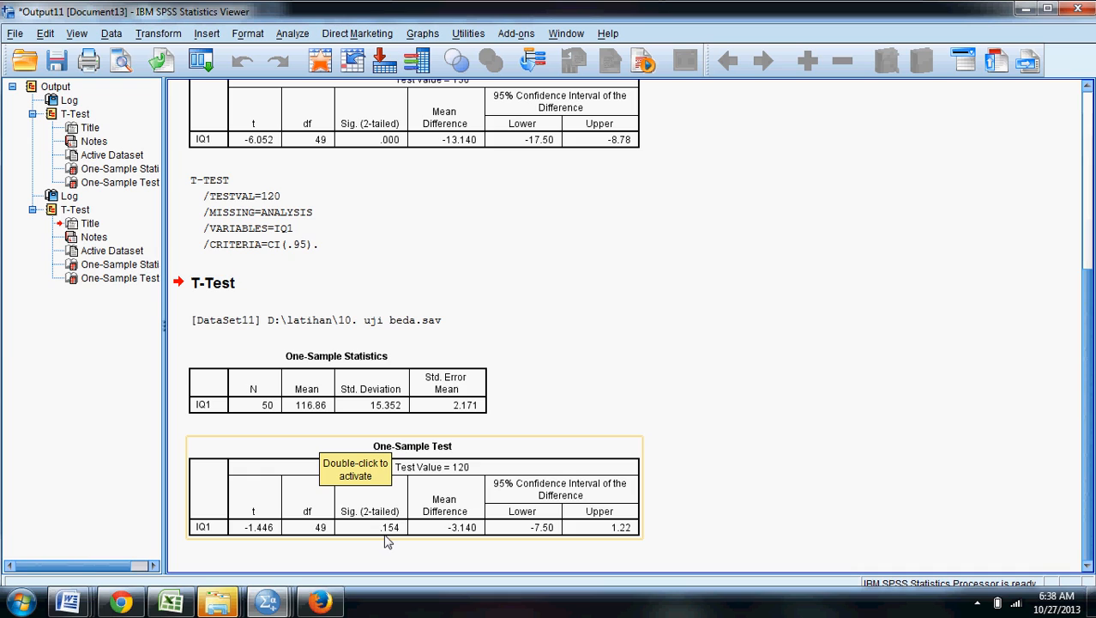
left_click(310, 424)
left_click(310, 415)
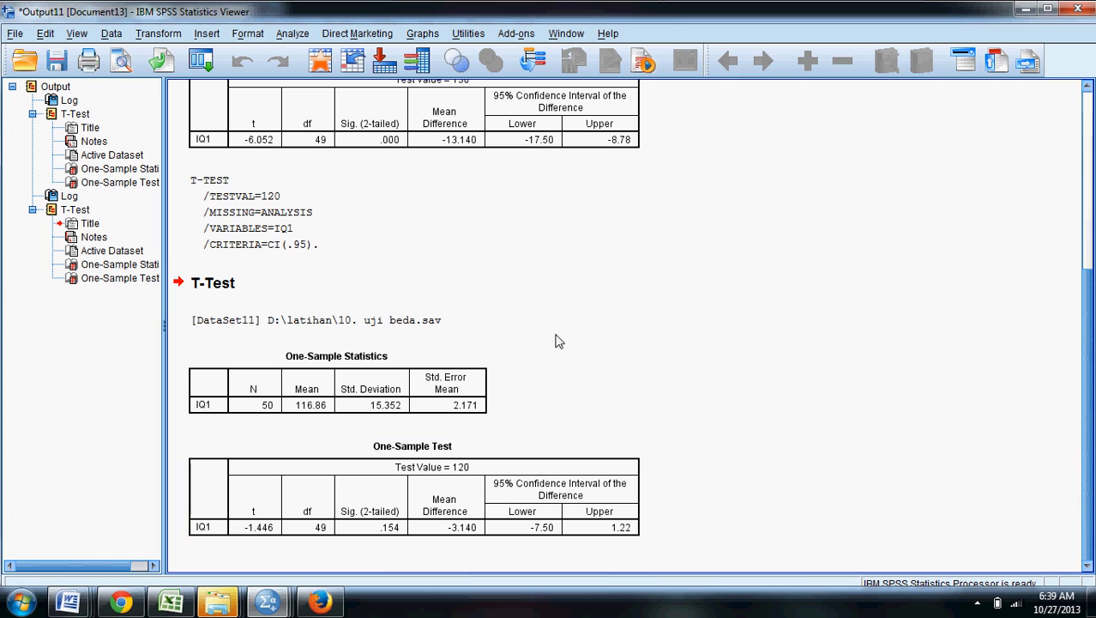
- Close the T-Test output document and return to the dataset
left_click(1077, 8)
left_click(548, 332)
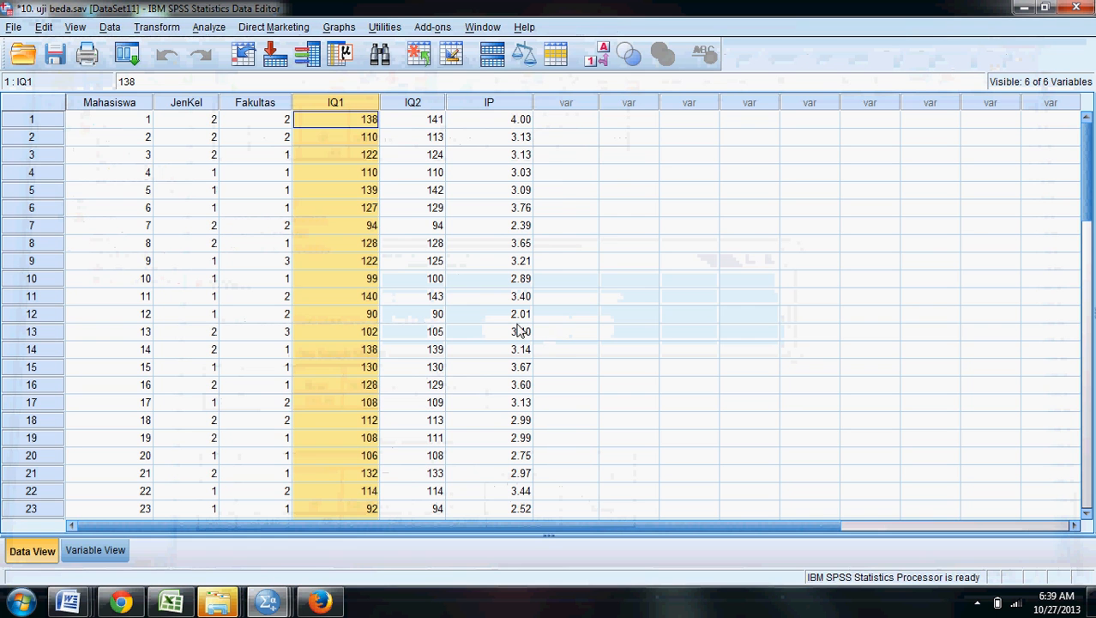
- Review the IQ1 values and highlight Mahasiswa cases 1 to 50 in the dataset
left_click(332, 126)
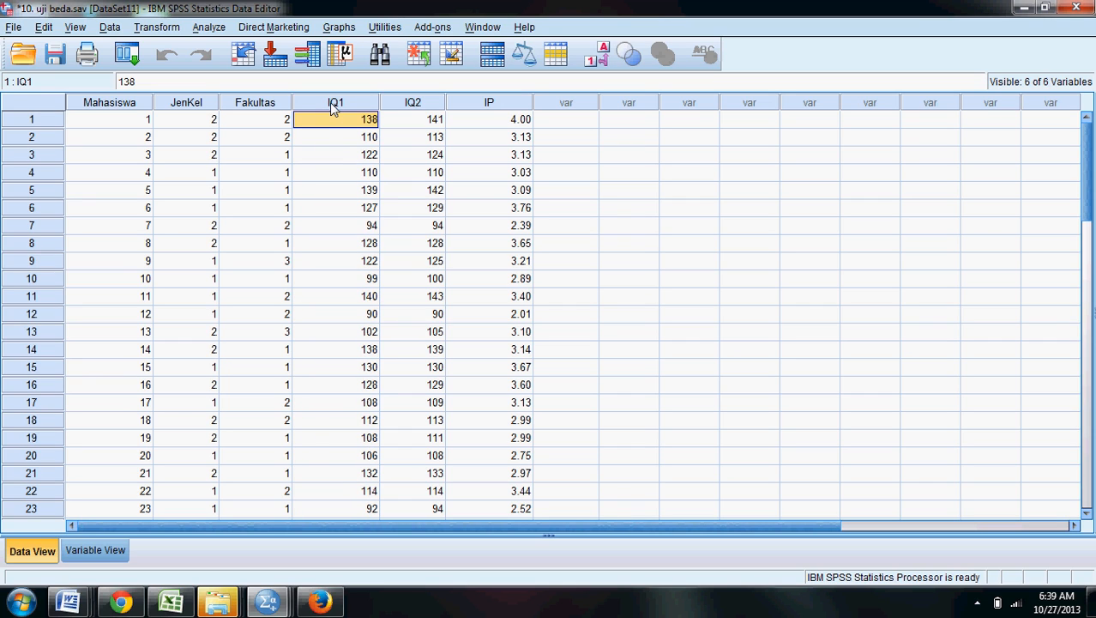
left_click(333, 104)
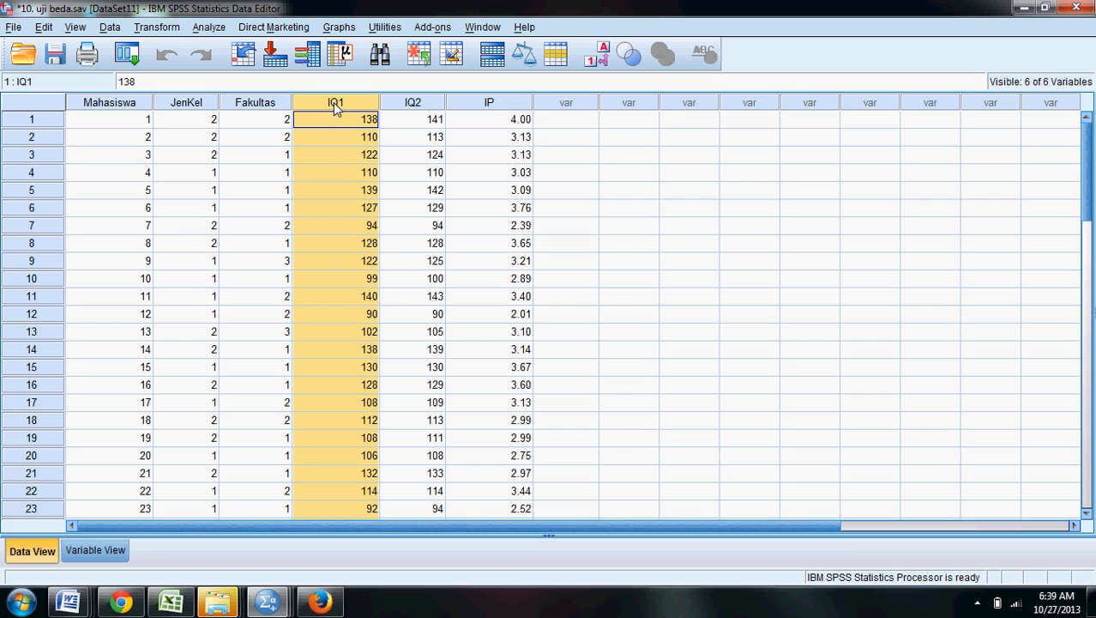
left_click(330, 144)
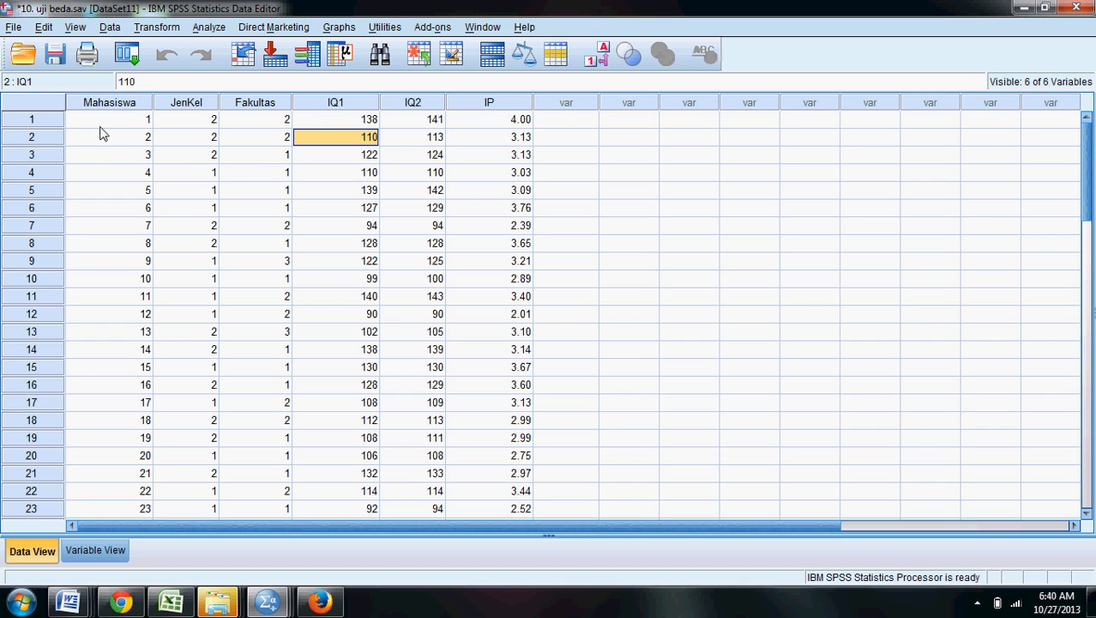
left_click_drag(108, 122, 115, 436)
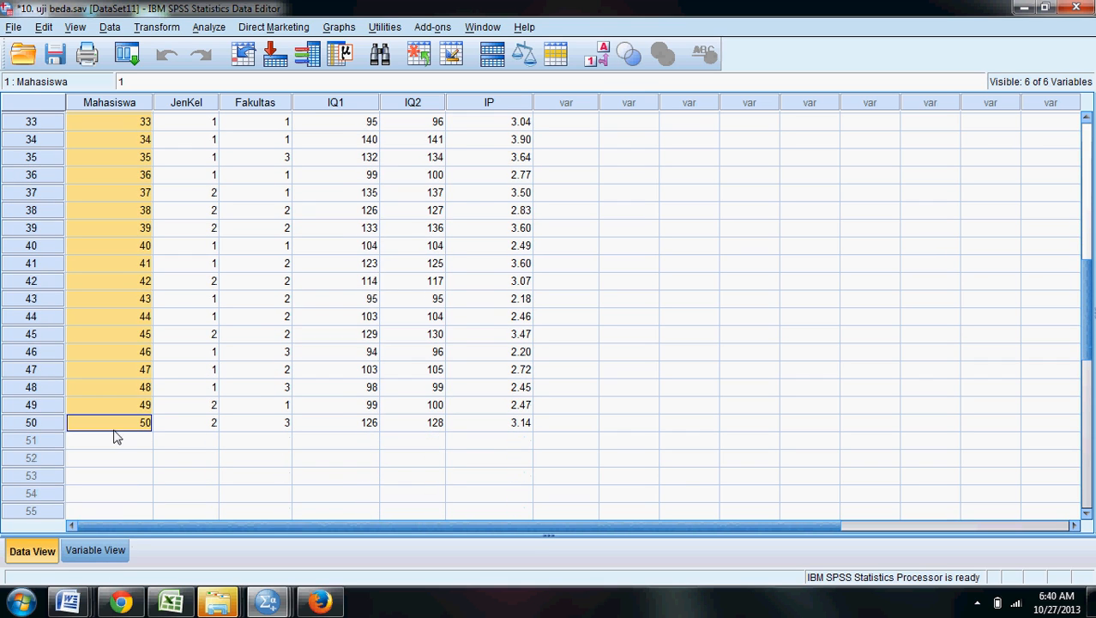
scroll(272, 376, "up", 10)
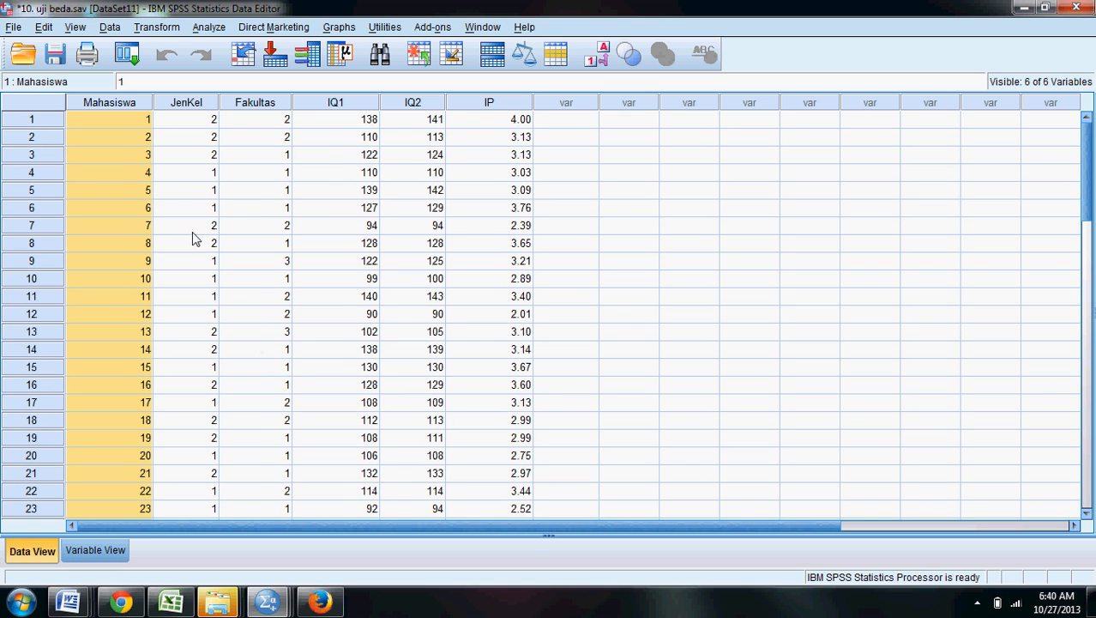
- Examine the JenKel codes alongside the IQ1 scores across the student cases in the dataset
left_click(192, 102)
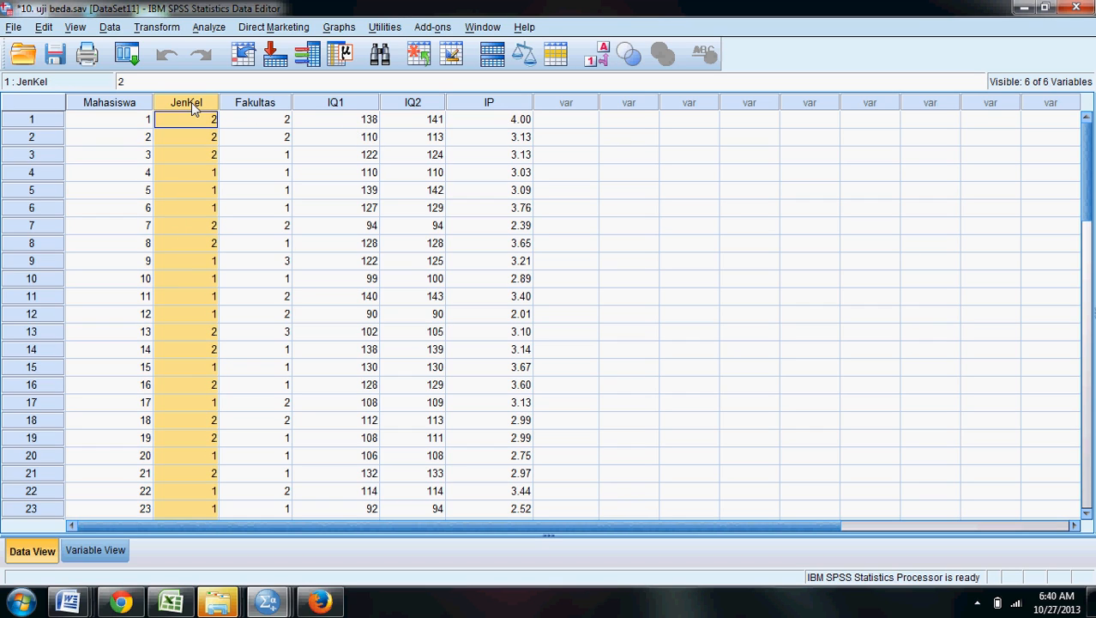
left_click(353, 108)
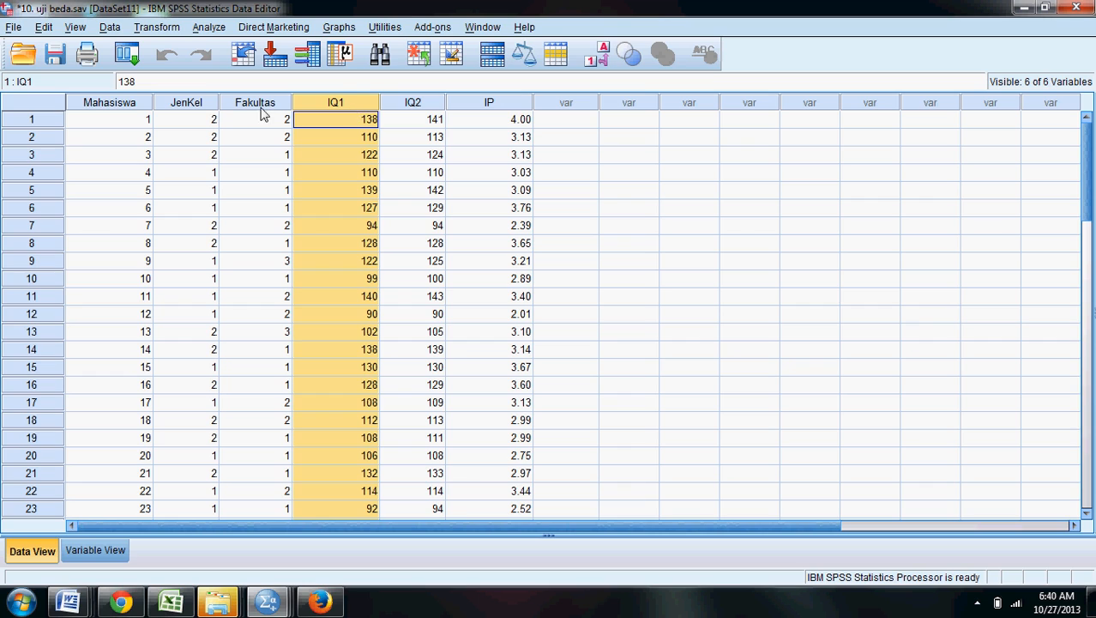
left_click(186, 124)
left_click(198, 177)
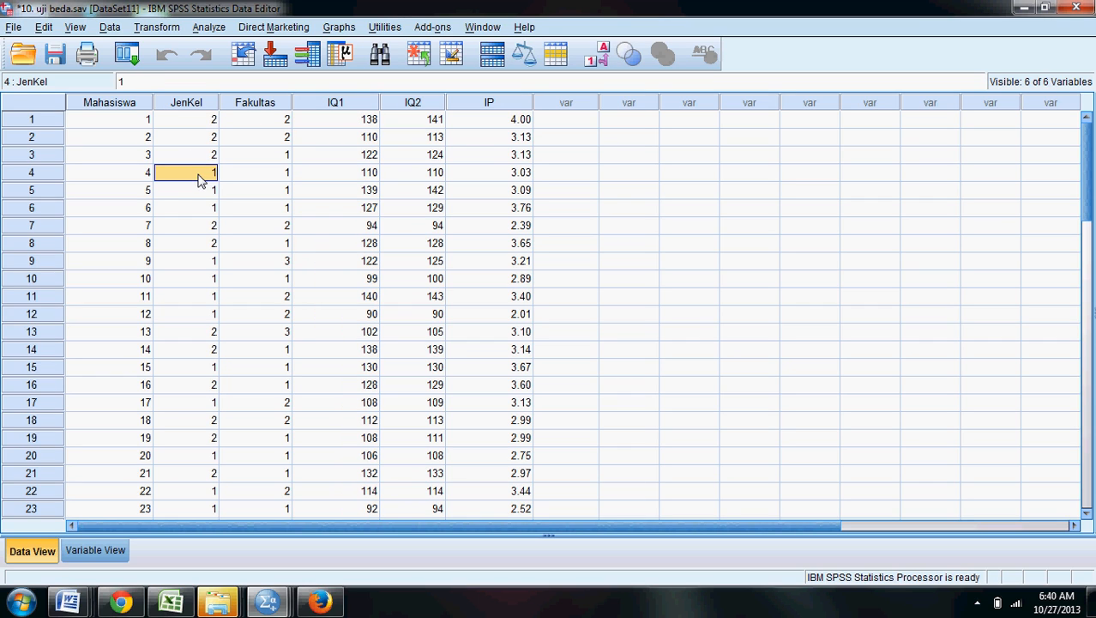
scroll(195, 167, "down", 13)
scroll(196, 164, "up", 12)
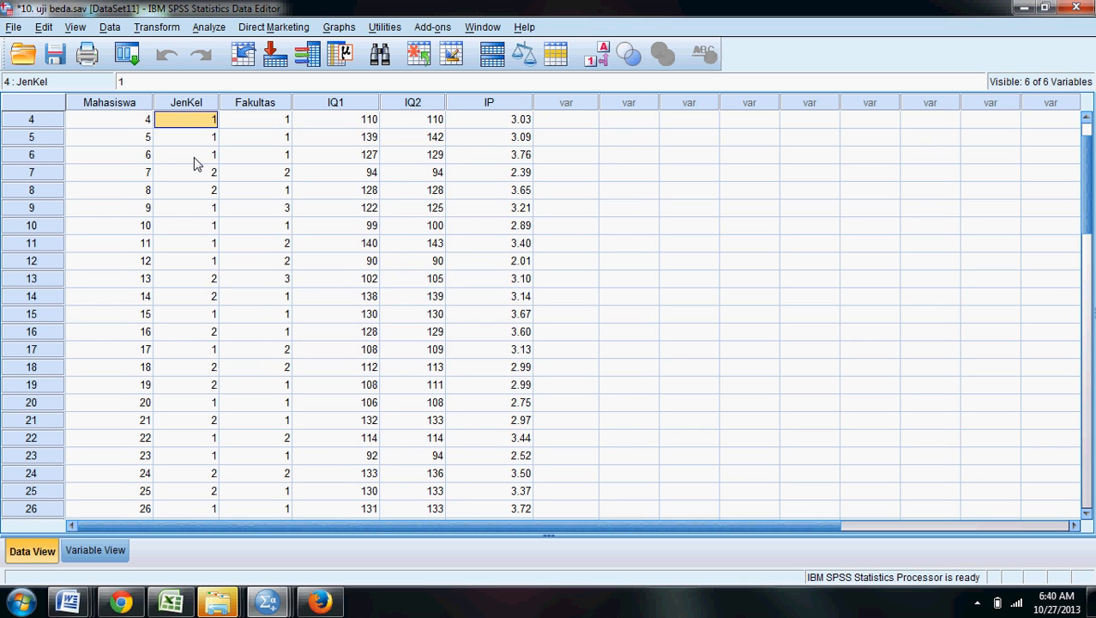
scroll(195, 163, "up", 1)
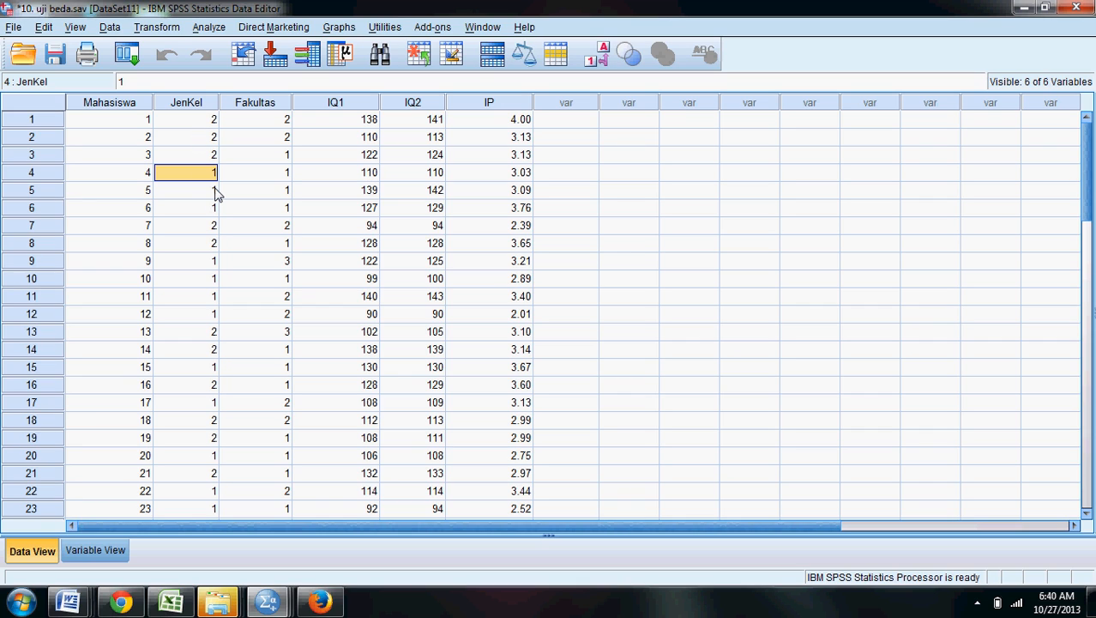
left_click(192, 101)
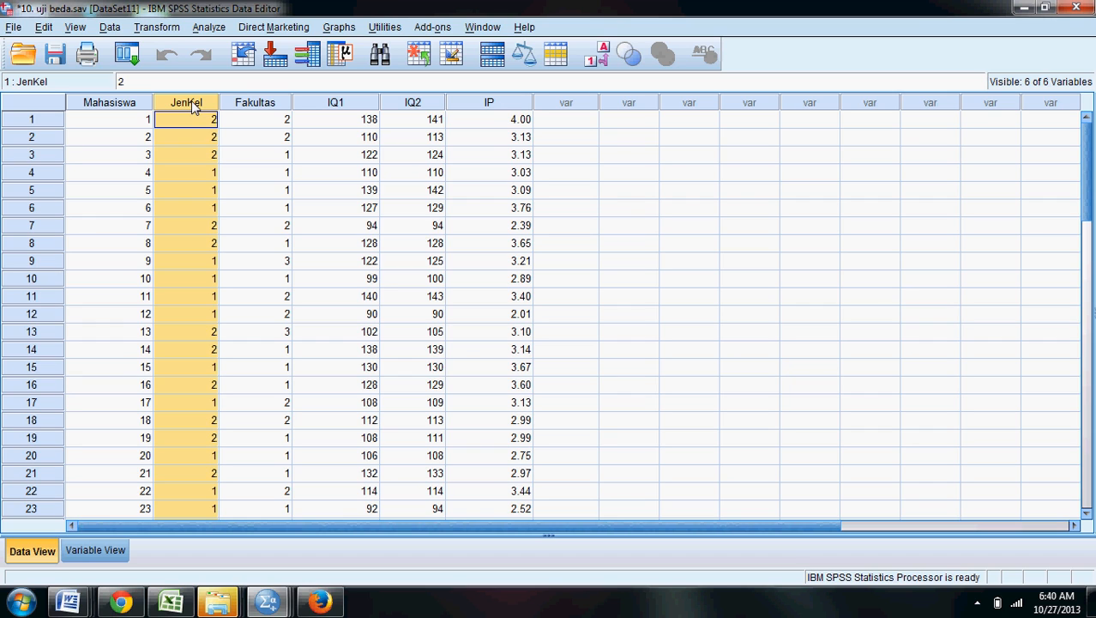
- Set up an Independent-Samples T Test with IQ1 as the test variable and Jenis Kelamin (JenKel) as the grouping variable
left_click(214, 30)
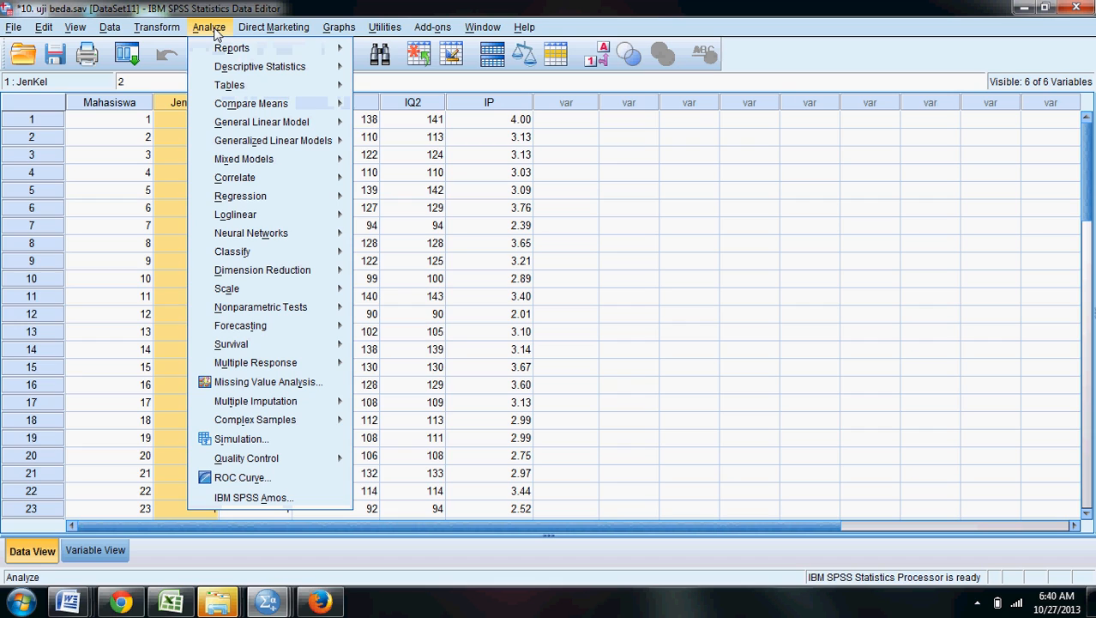
mouse_move(237, 105)
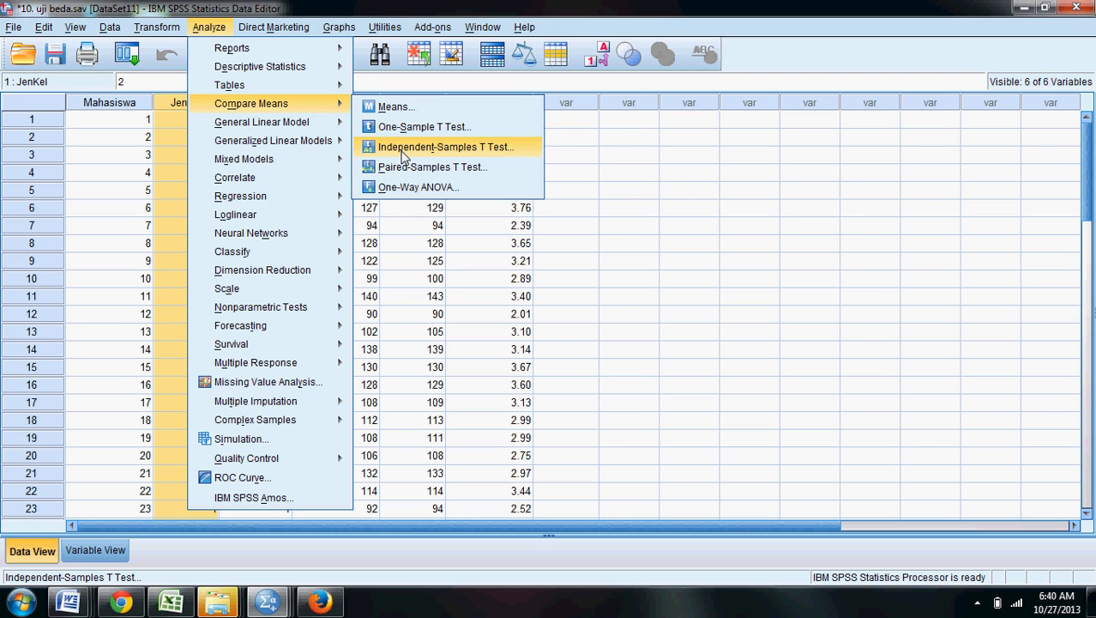
left_click(403, 149)
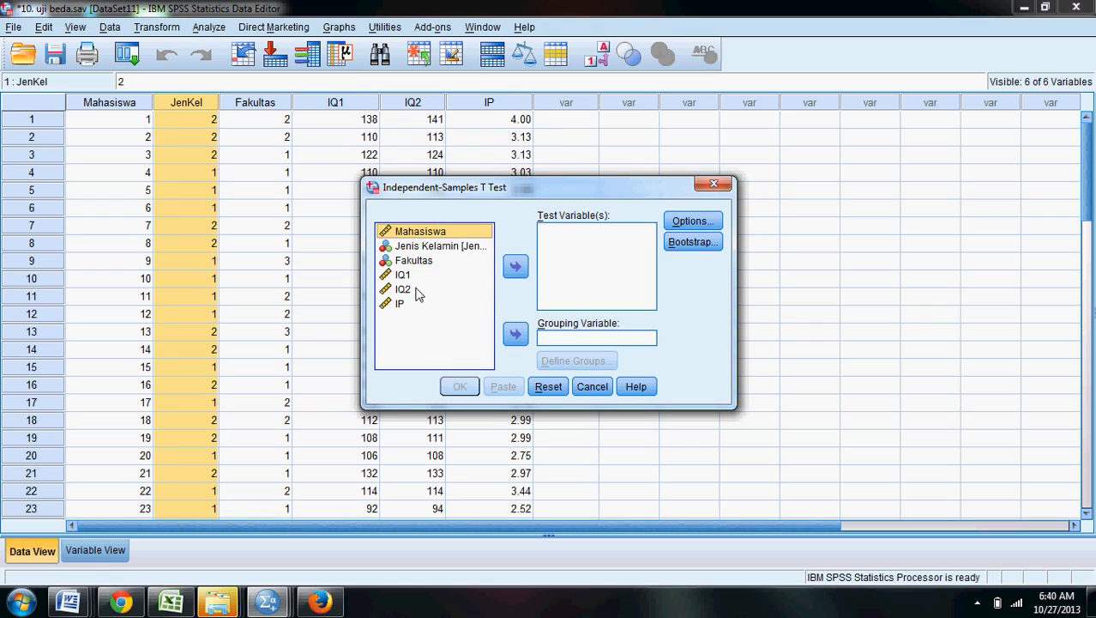
left_click(404, 275)
left_click(515, 267)
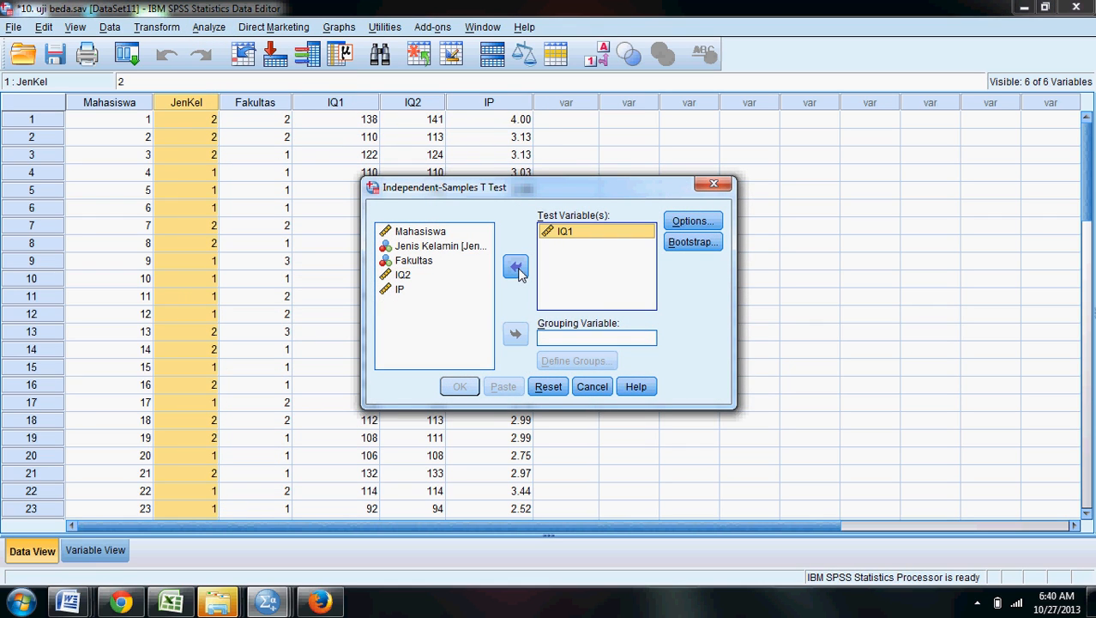
left_click(423, 247)
left_click(424, 247)
left_click(515, 334)
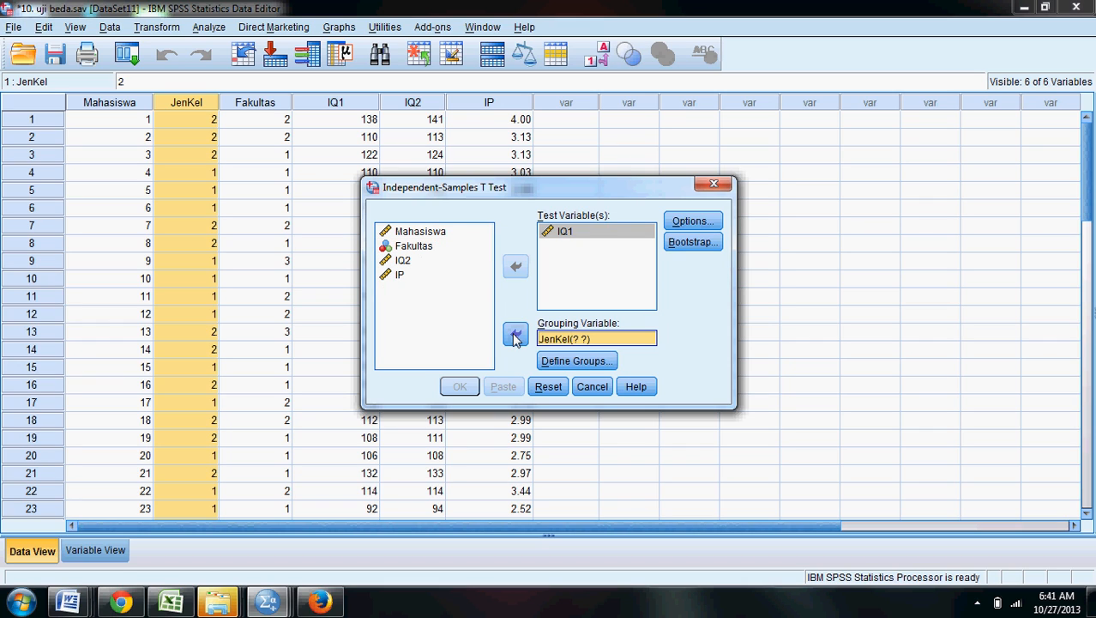
- Define the JenKel groups with specified values 1 and 2, and run the independent-samples test
left_click(589, 362)
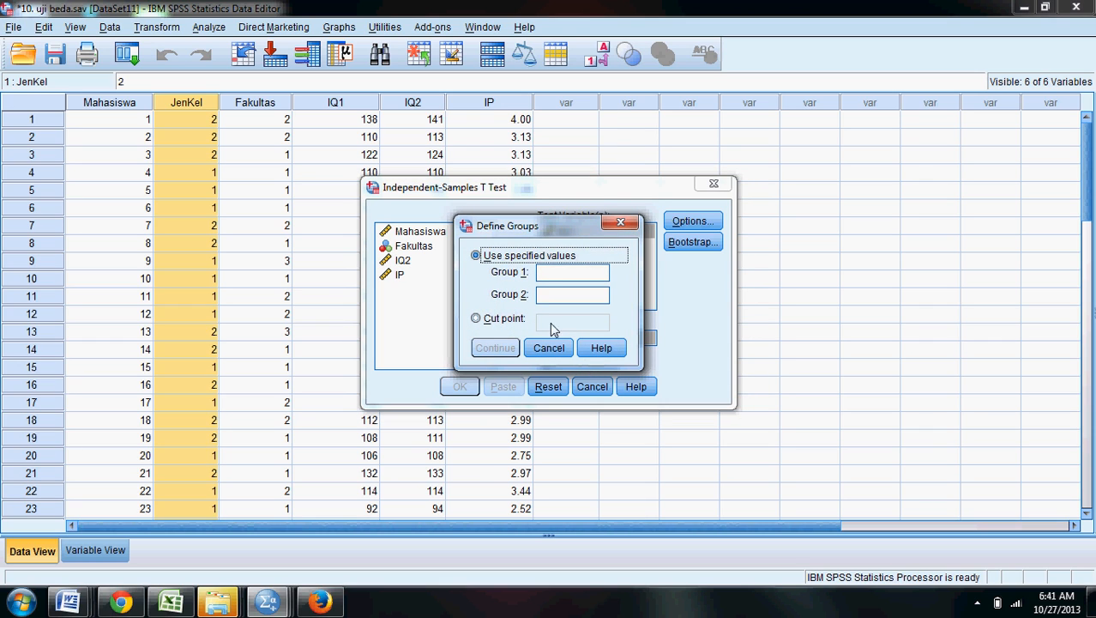
left_click(550, 275)
type("1")
left_click(558, 296)
type("2")
left_click(495, 349)
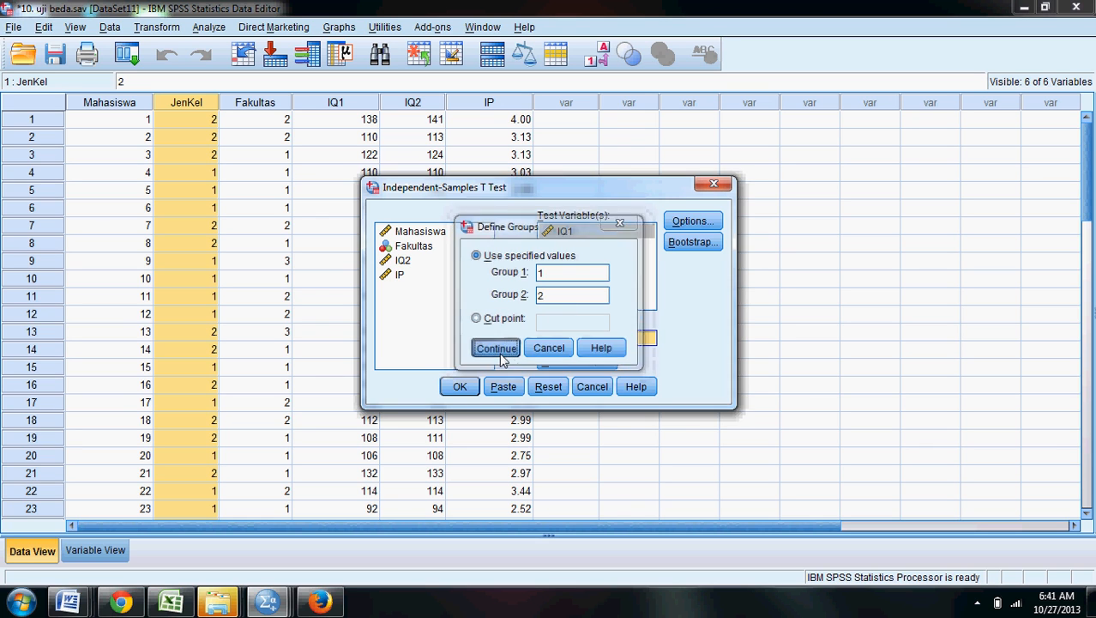
left_click(458, 386)
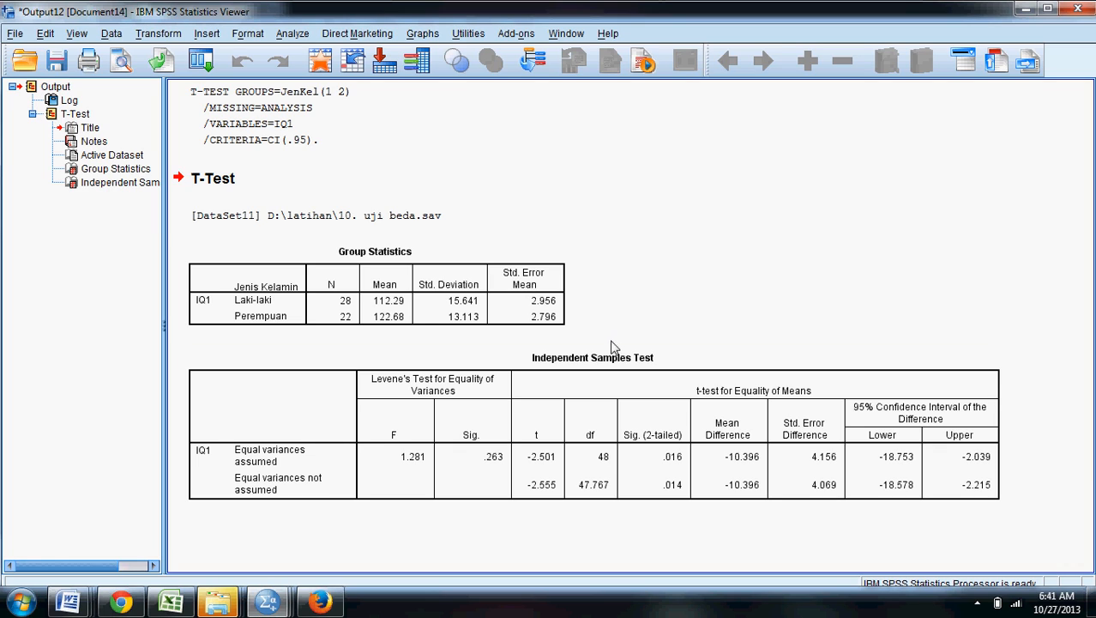
- Examine the Levene's test significance and the two-tailed significance for IQ1 in the Independent Samples Test table
left_click(436, 392)
left_click(242, 328)
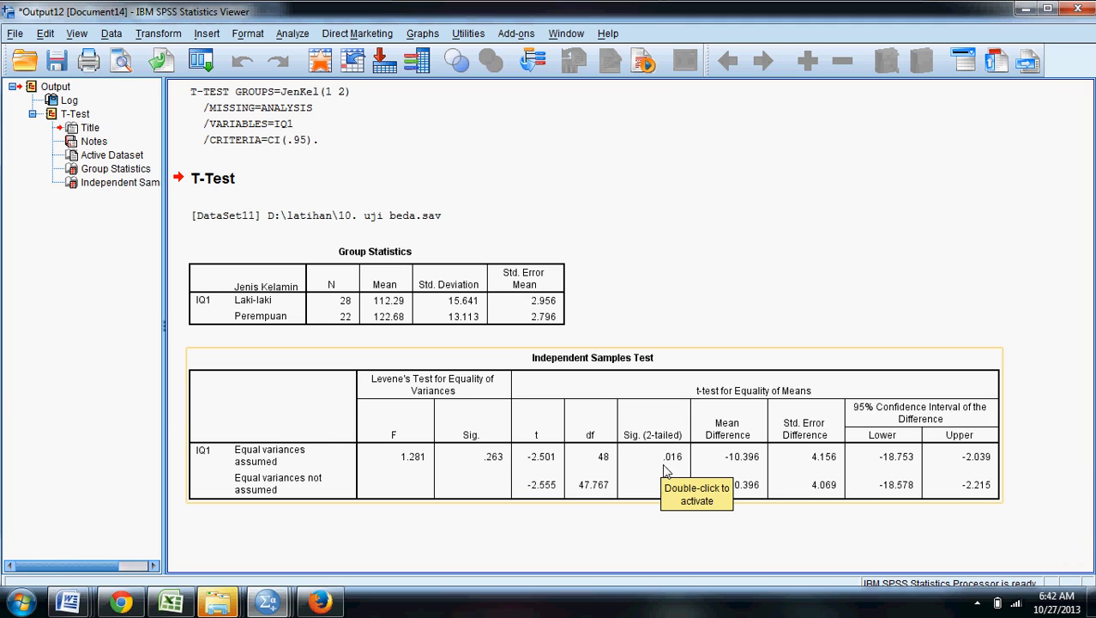
left_click(673, 461)
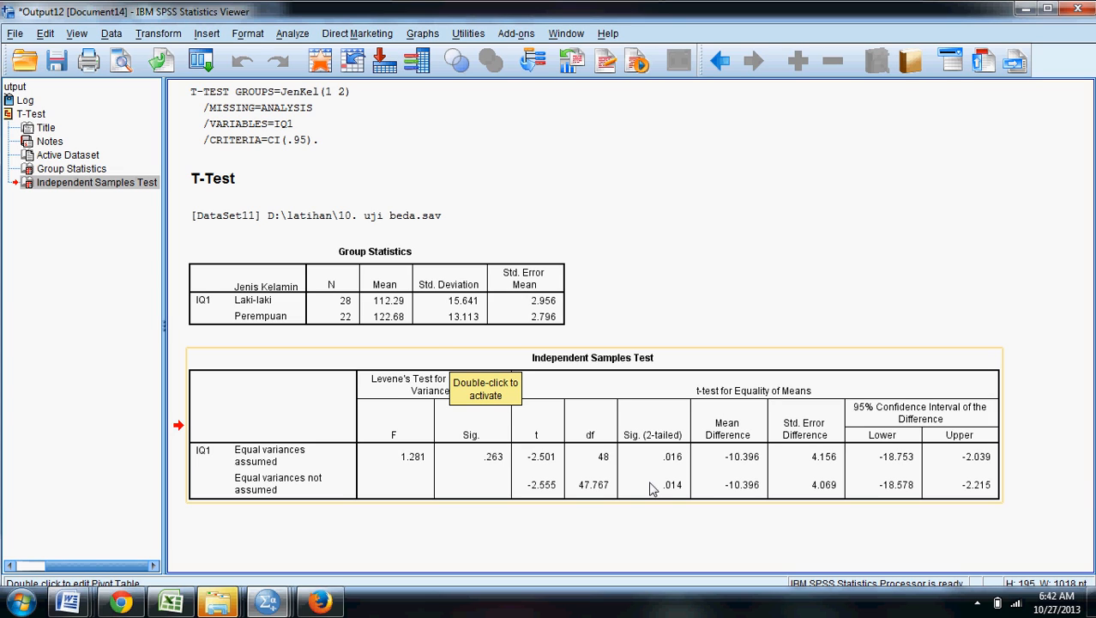
left_click(291, 39)
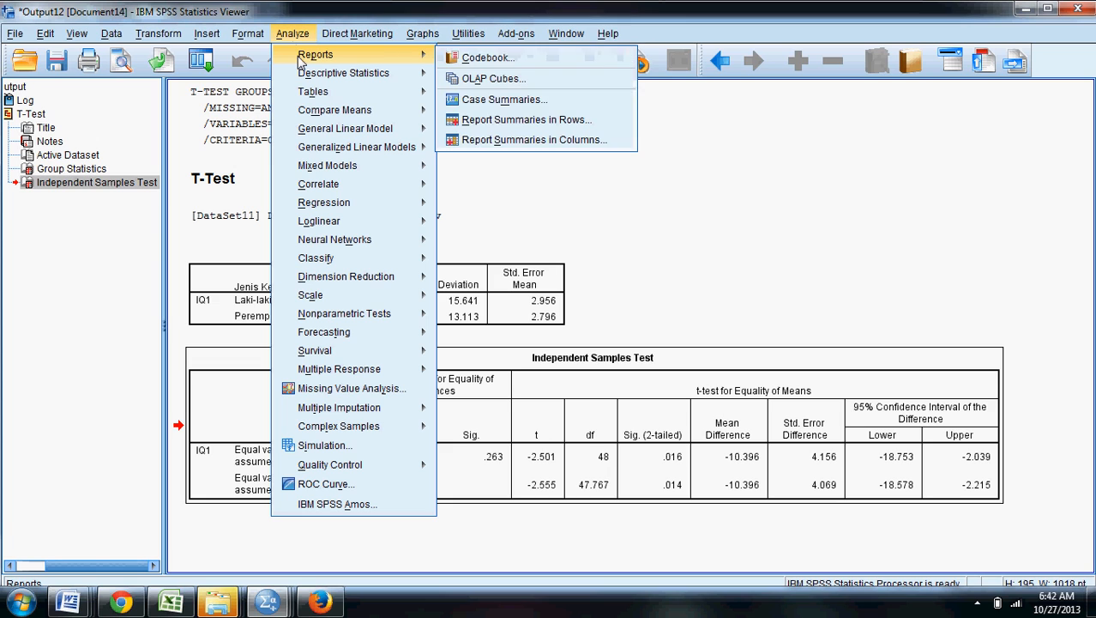
left_click(293, 39)
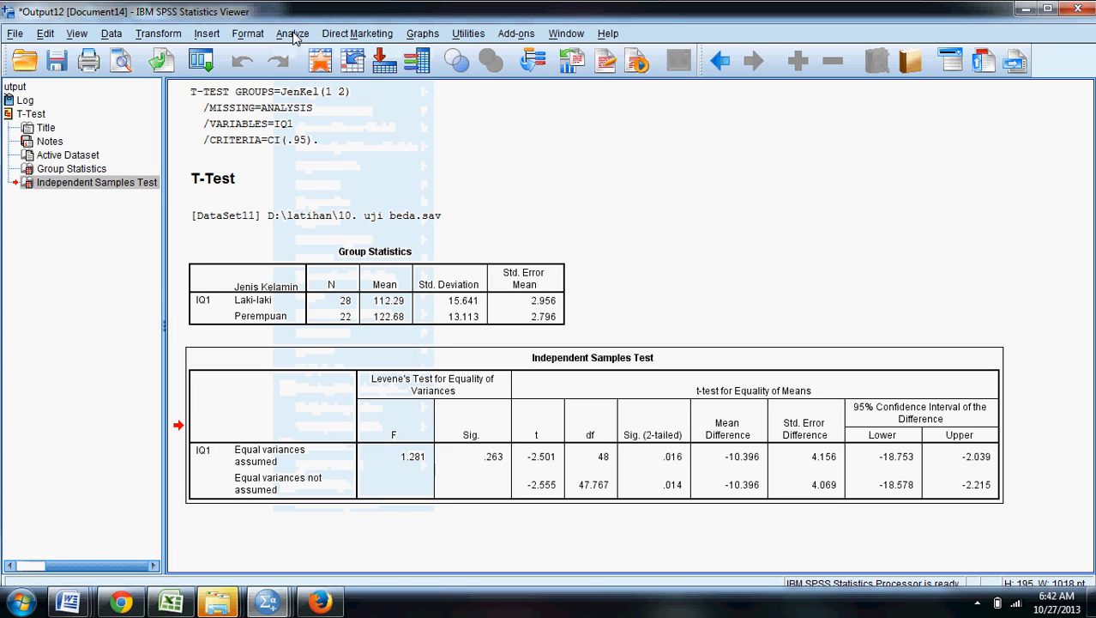
left_click(293, 39)
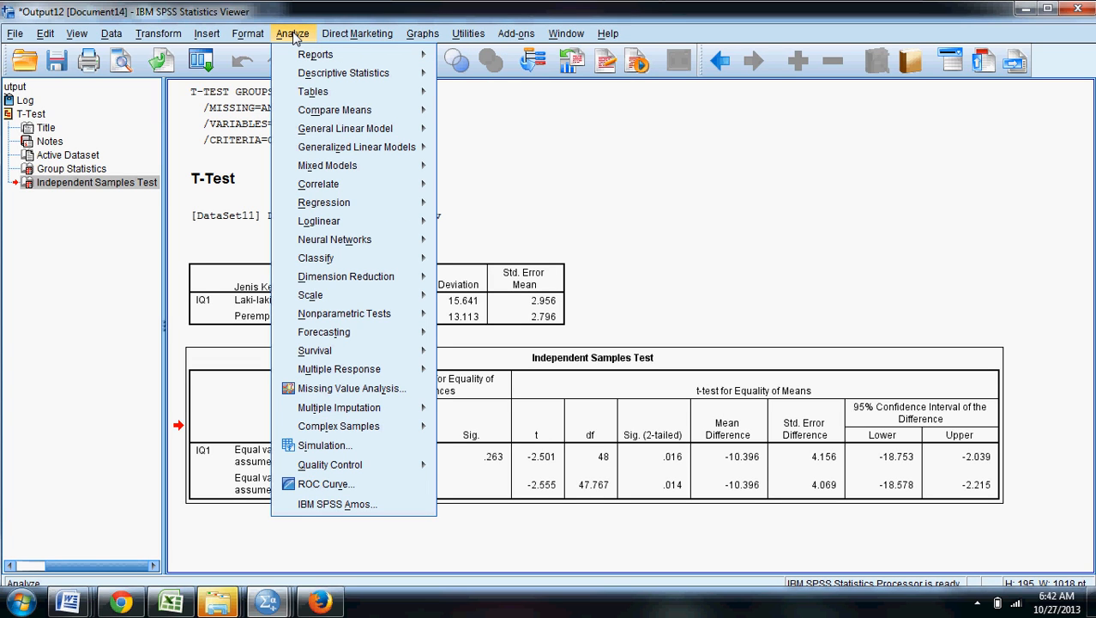
left_click(294, 39)
left_click(293, 39)
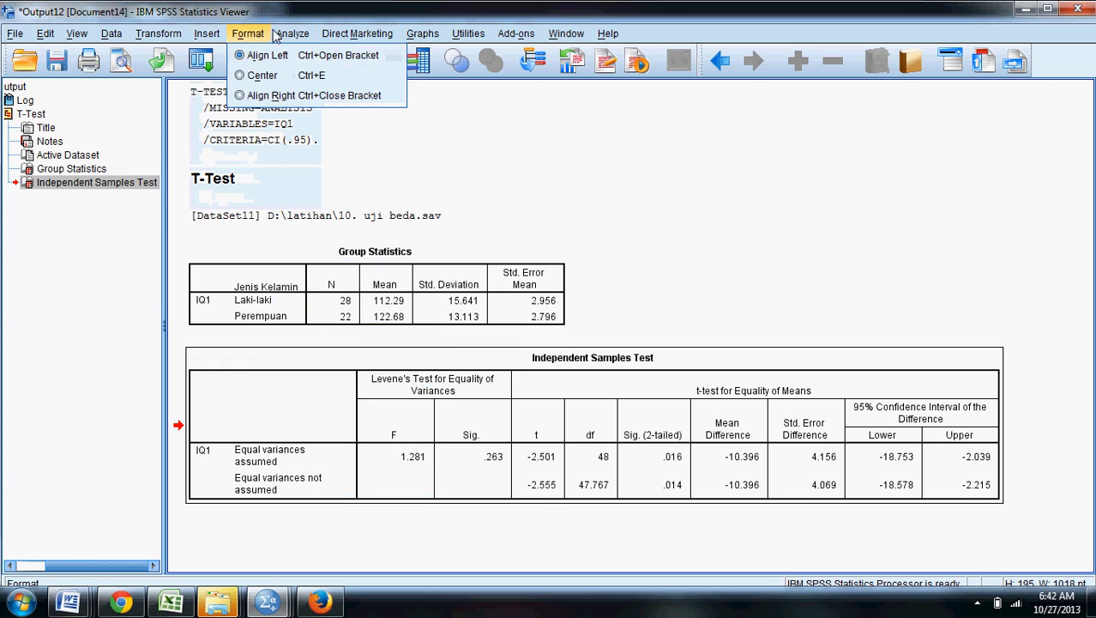
mouse_move(302, 74)
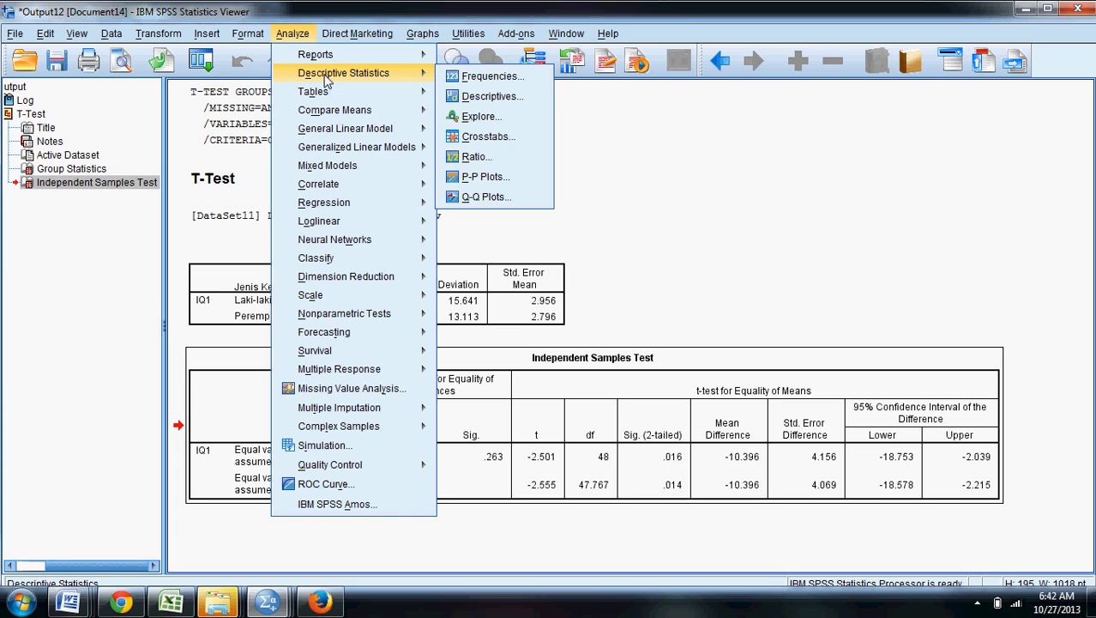
mouse_move(344, 110)
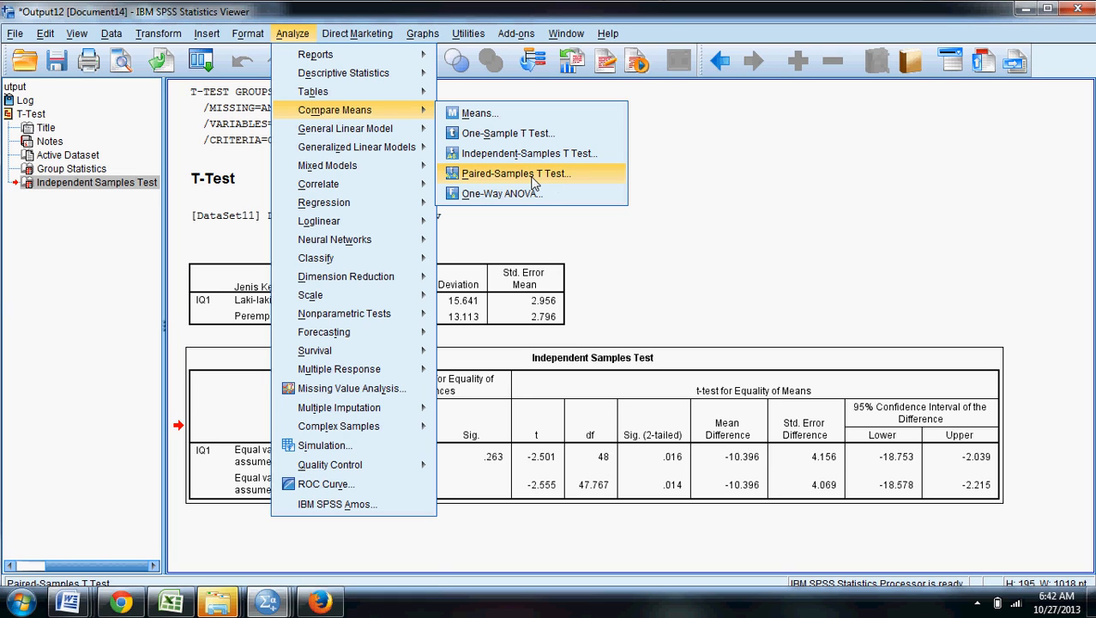
- Return to the 10. uji beda.sav dataset and compare the IQ1 and IQ2 columns for the same Mahasiswa cases
mouse_move(272, 604)
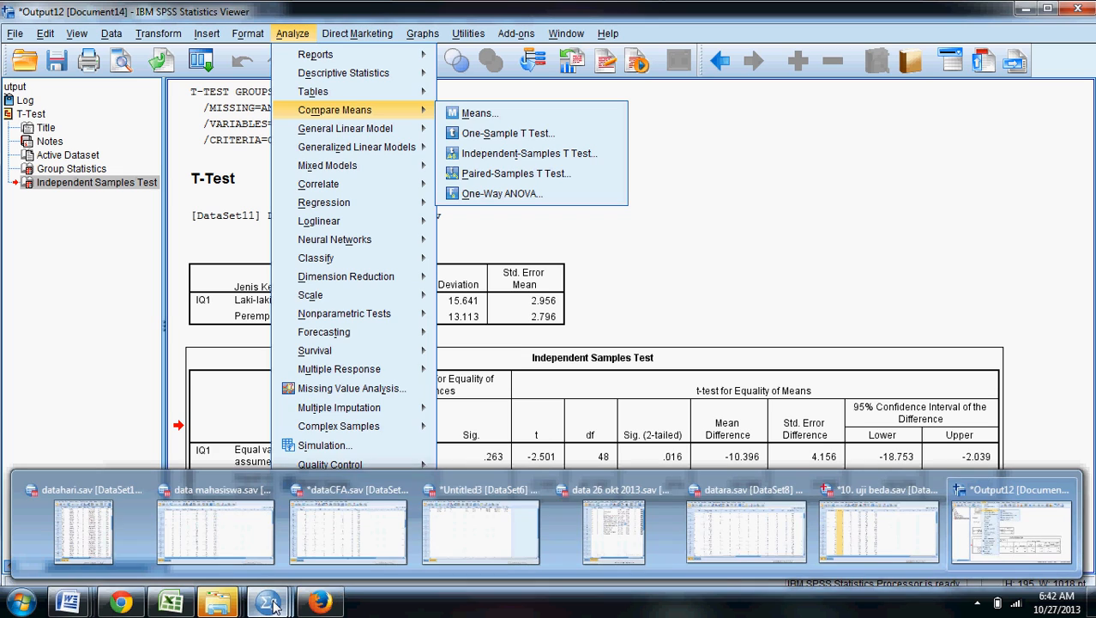
left_click(877, 527)
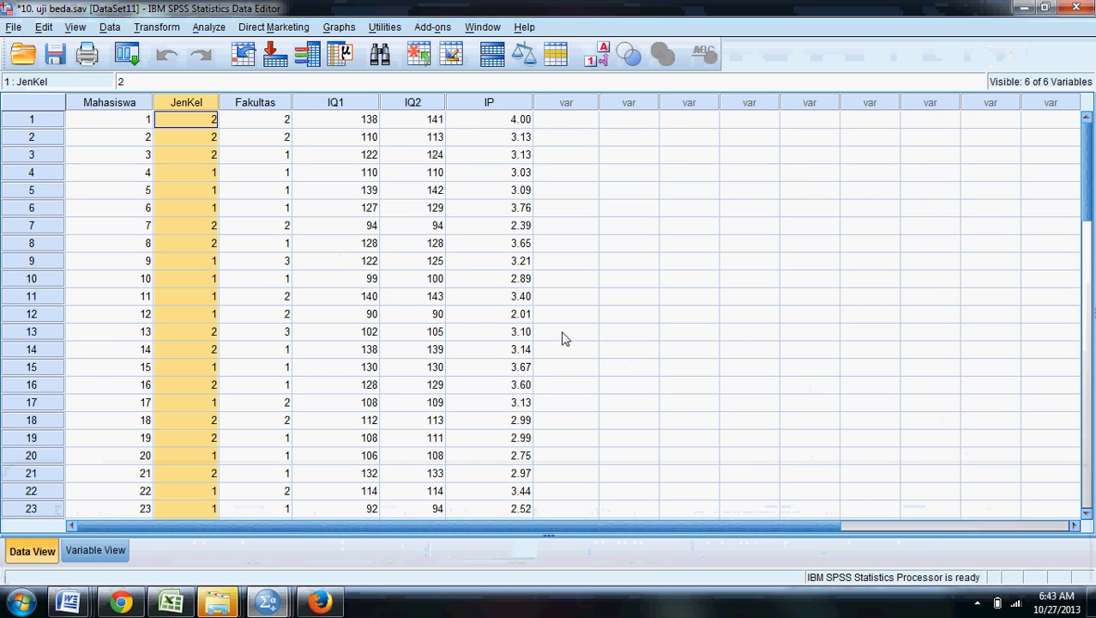
left_click(337, 102)
left_click(438, 104)
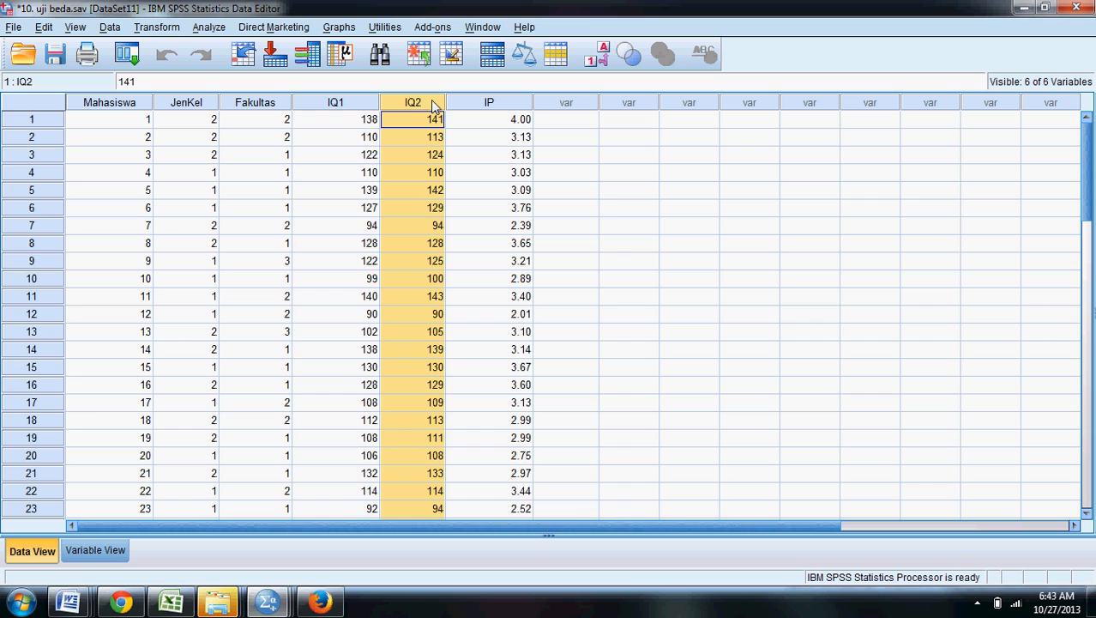
left_click(350, 105)
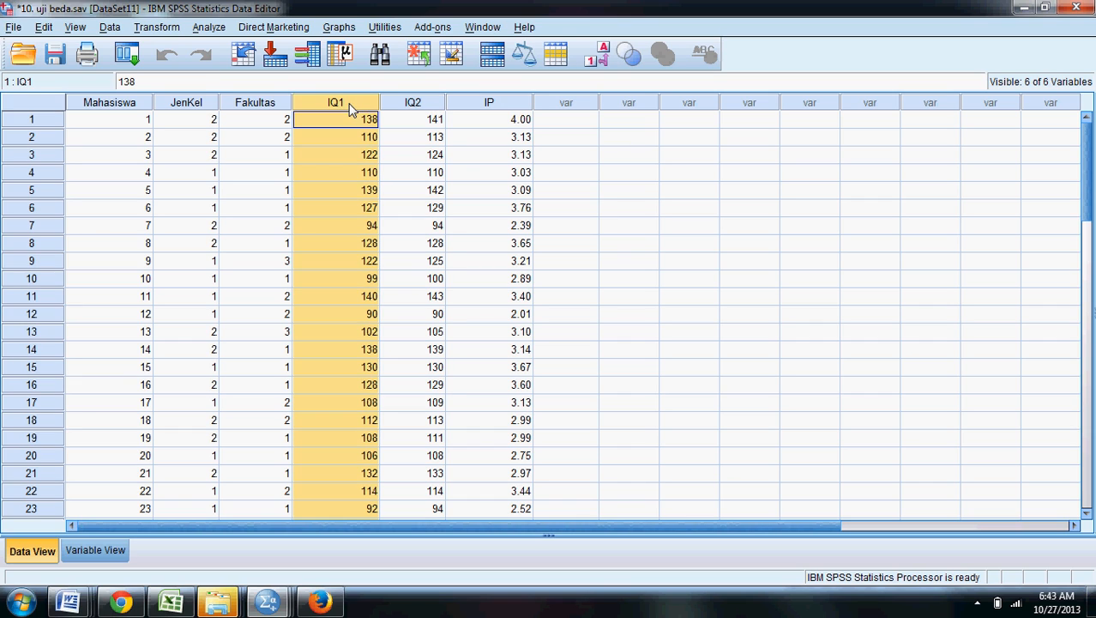
left_click(412, 103)
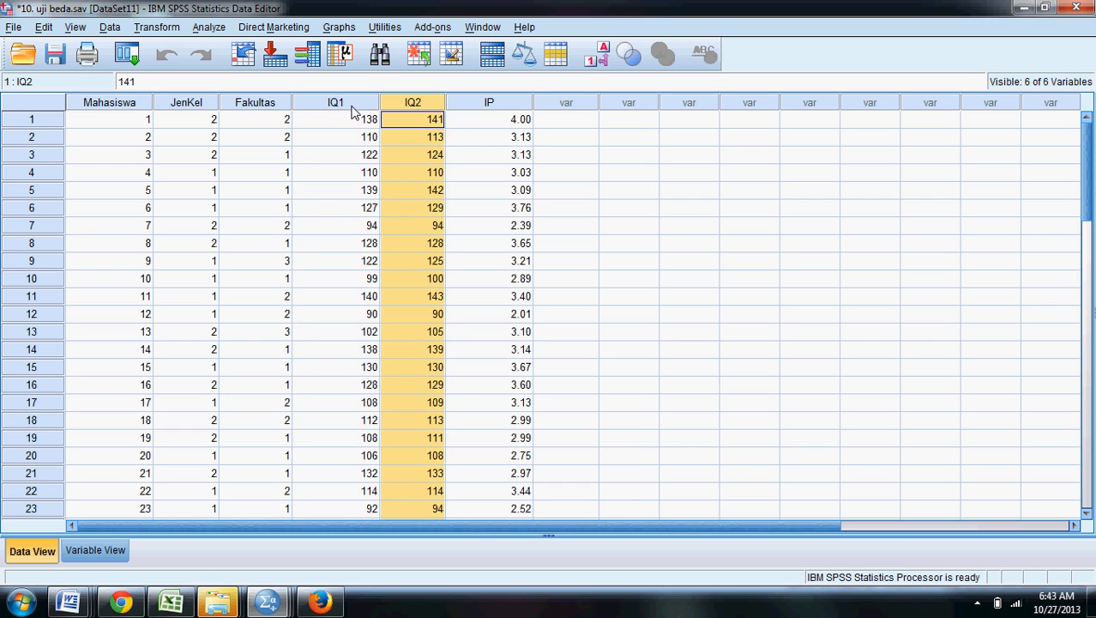
left_click(348, 105)
left_click(418, 104)
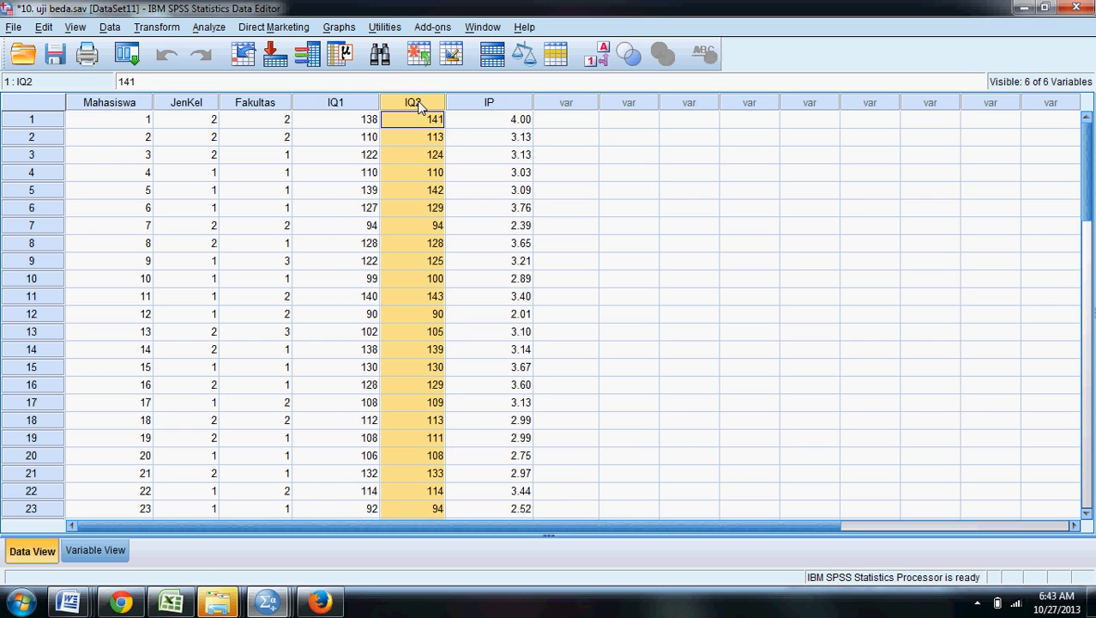
left_click(123, 110)
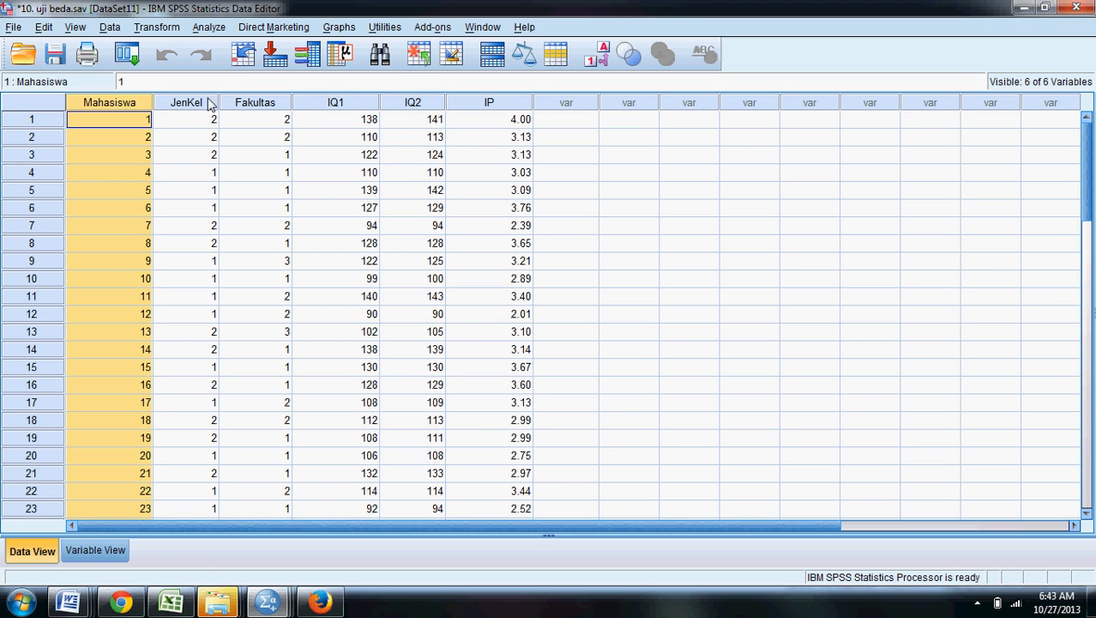
left_click(344, 104)
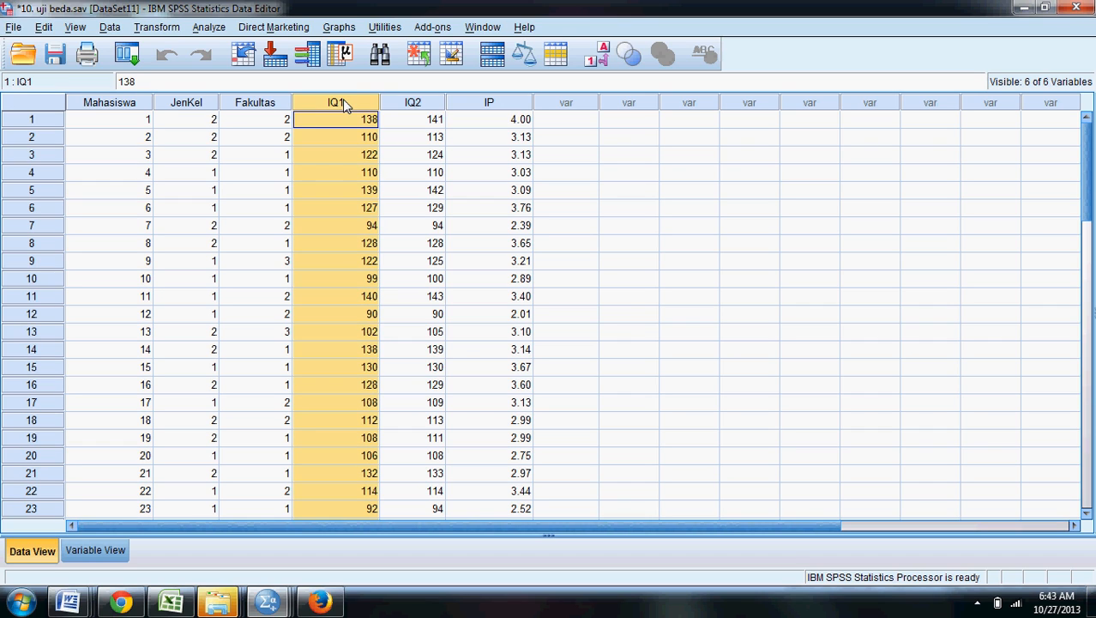
left_click(426, 104)
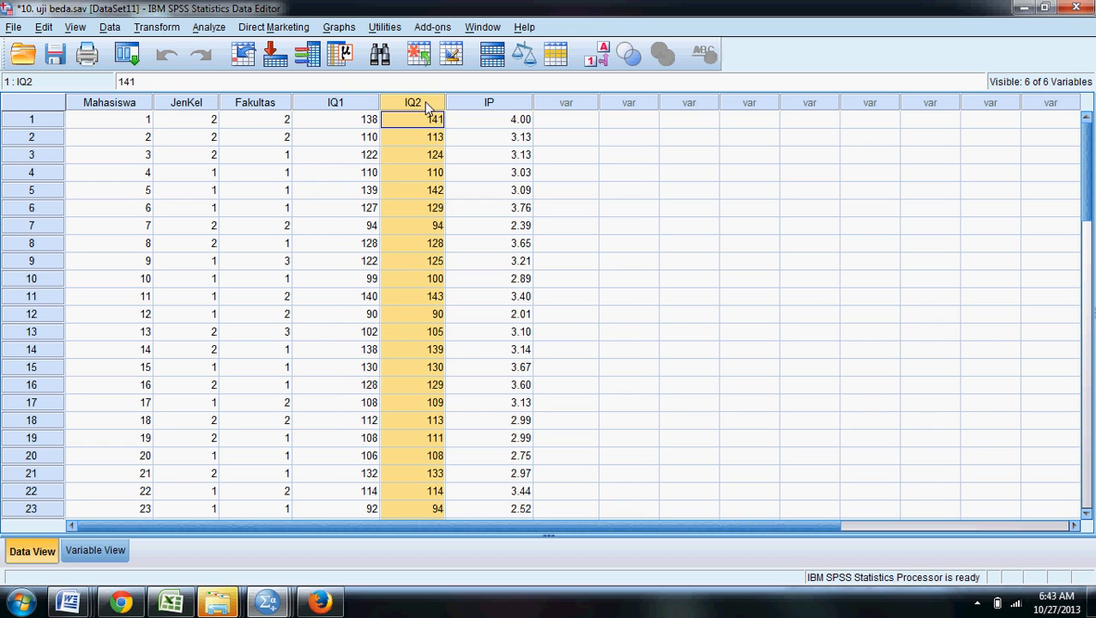
left_click(344, 104)
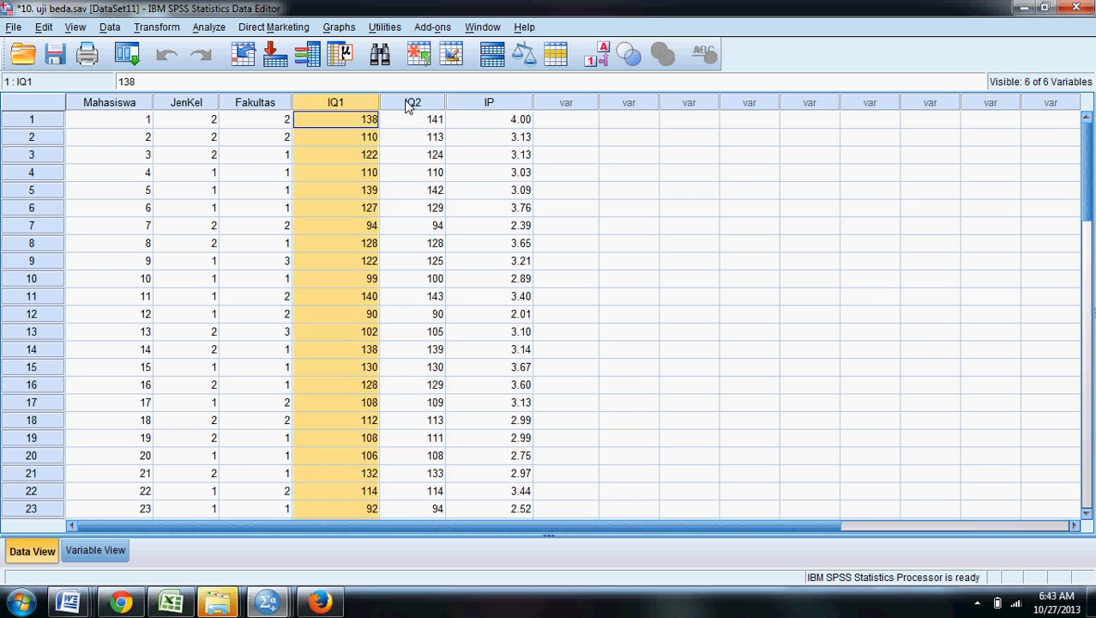
left_click(408, 105)
left_click(344, 103)
left_click(410, 104)
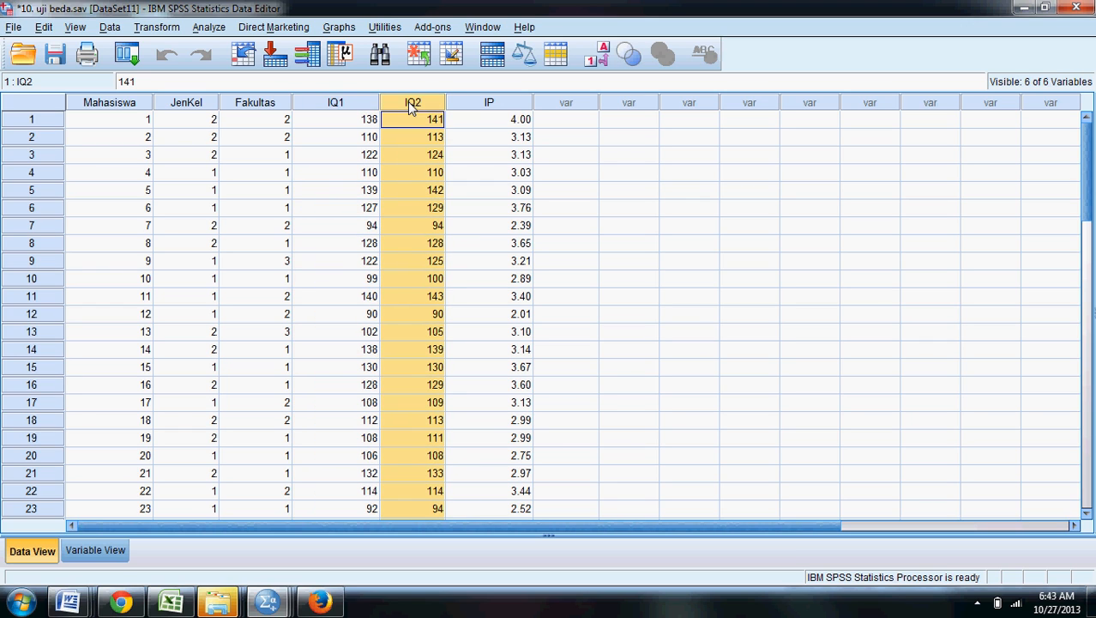
left_click(118, 103)
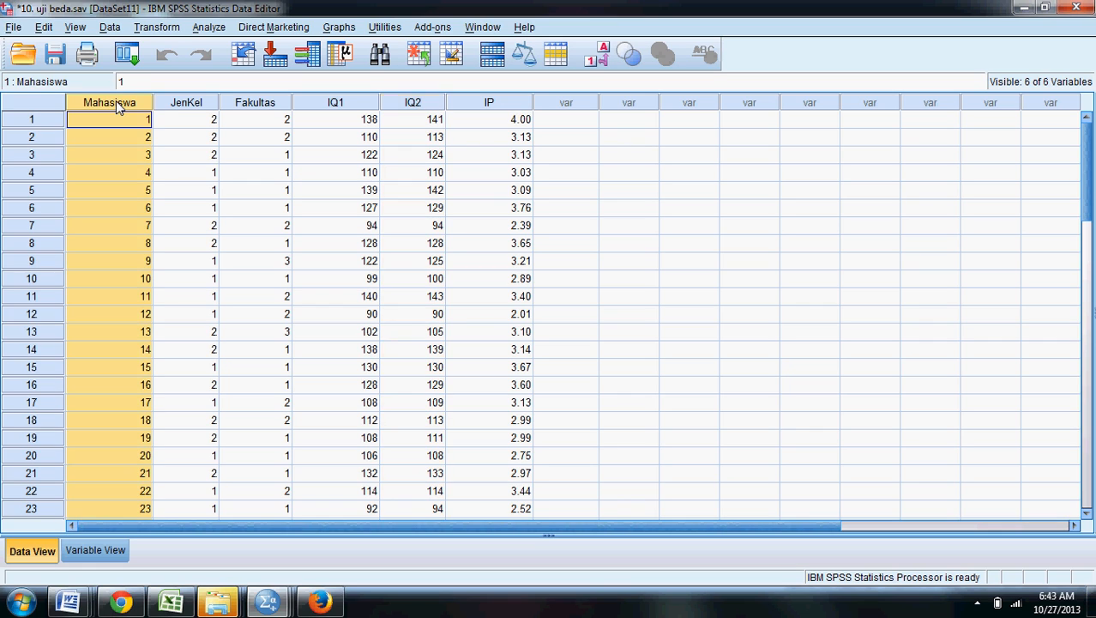
left_click(353, 104)
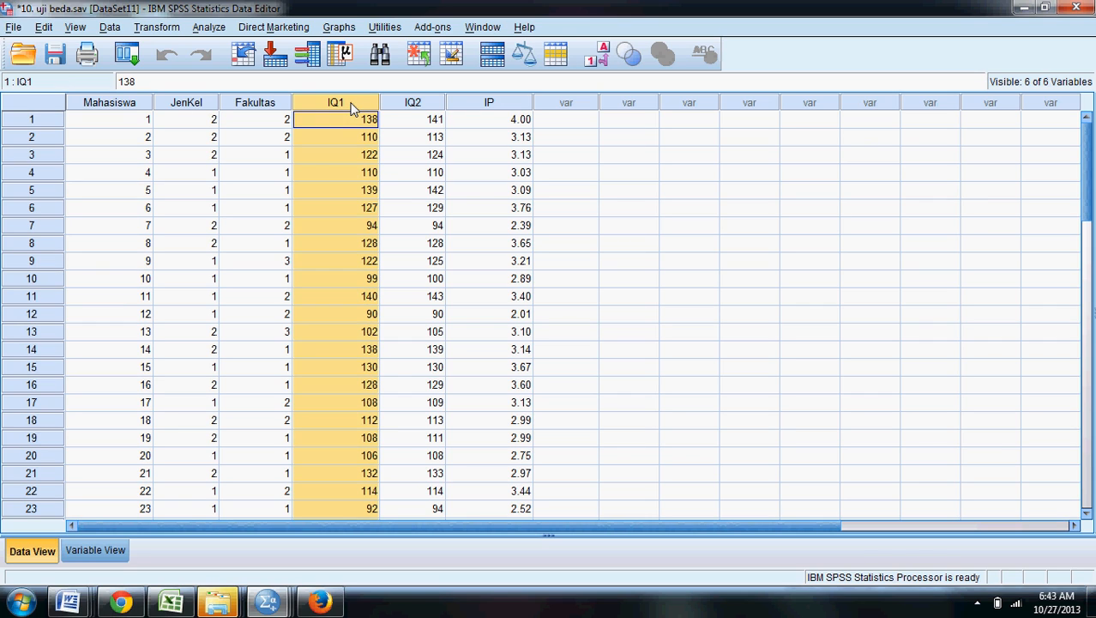
- Highlight the IQ1 and IQ2 columns in turn to review the two scores as paired measurements
left_click(431, 104)
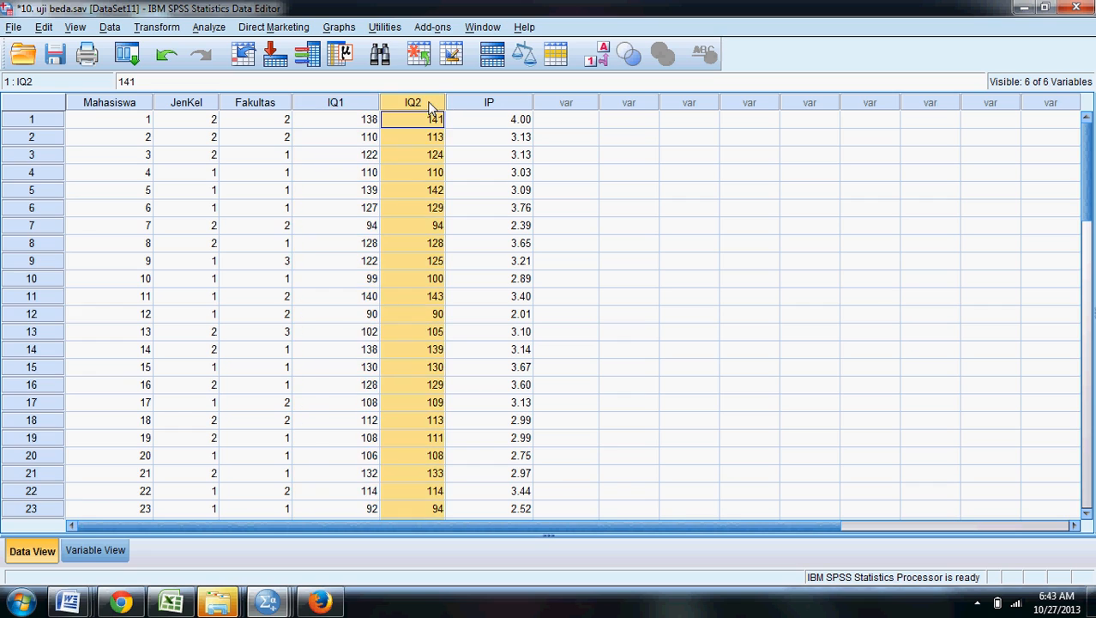
left_click(360, 105)
left_click(402, 107)
left_click(330, 104)
left_click(409, 104)
- Run a Paired-Samples T Test with IQ1 as Variable1 and IQ2 as Variable2 of pair 1
left_click(204, 29)
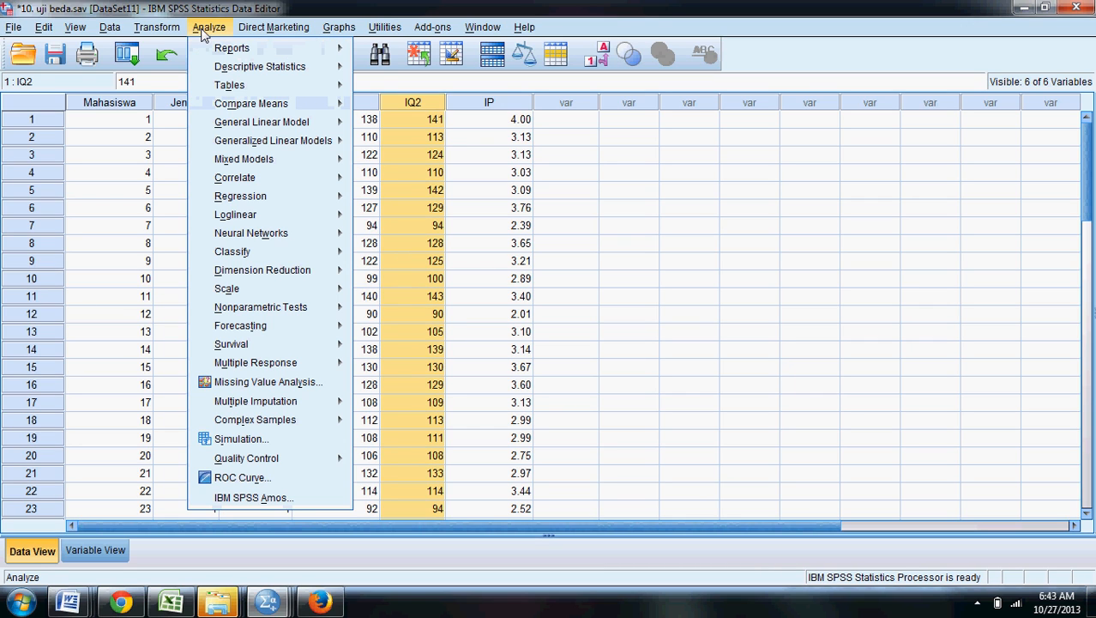
mouse_move(245, 105)
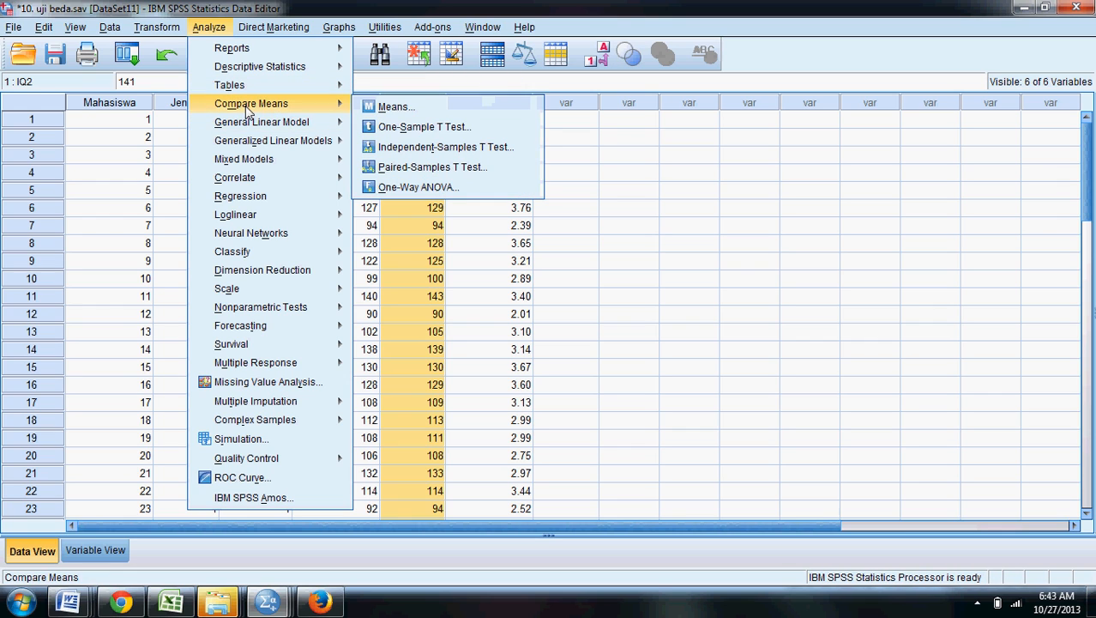
left_click(420, 169)
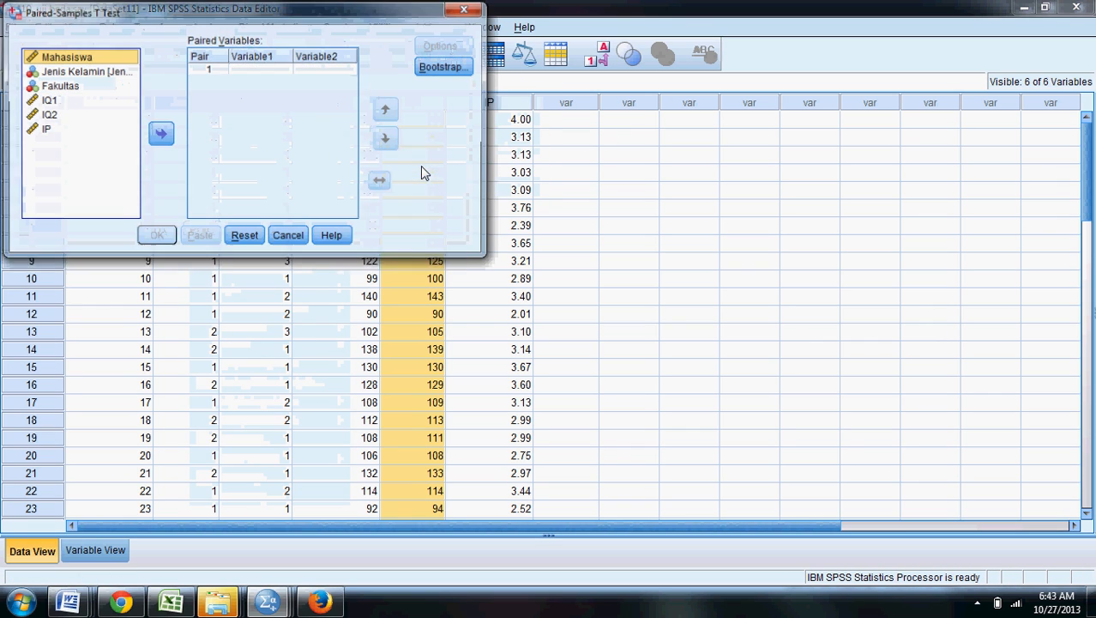
left_click(45, 100)
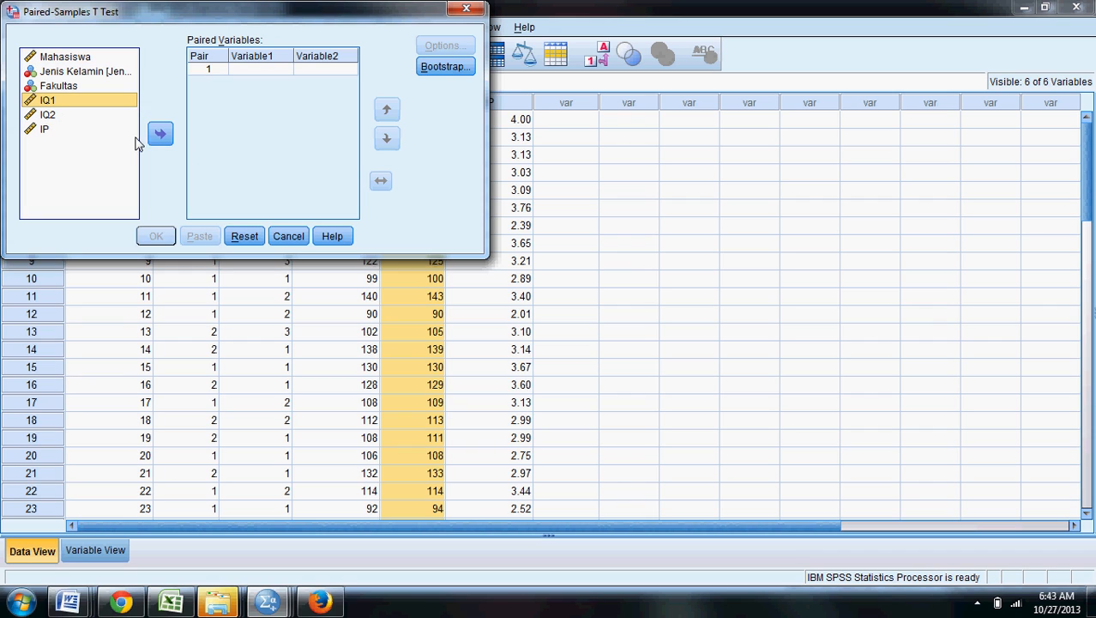
left_click(160, 135)
left_click(47, 114)
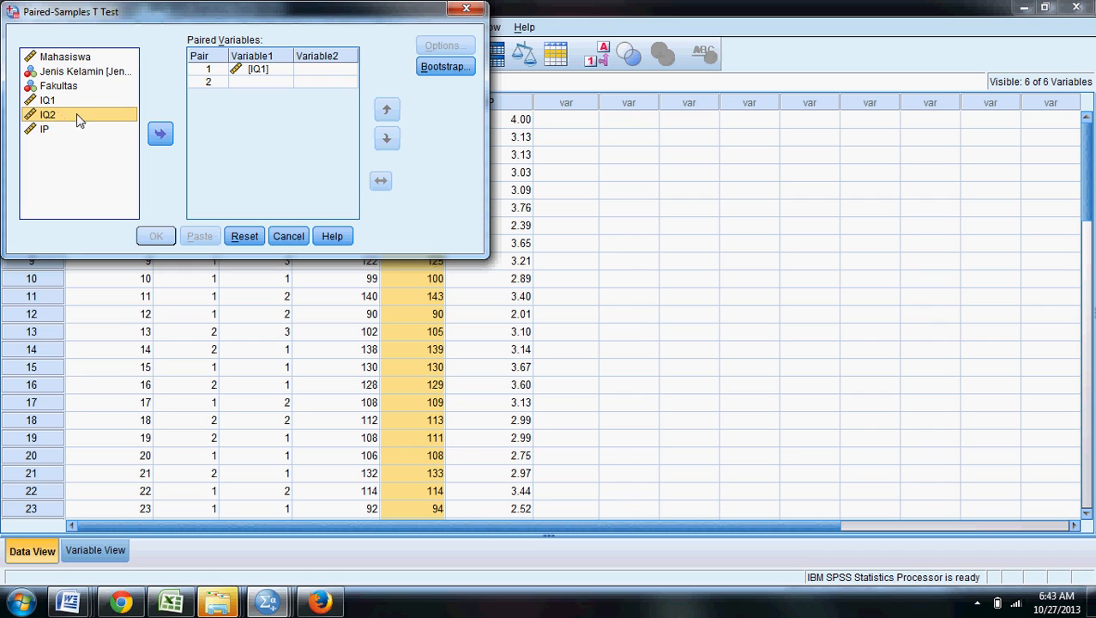
left_click(160, 134)
left_click(156, 236)
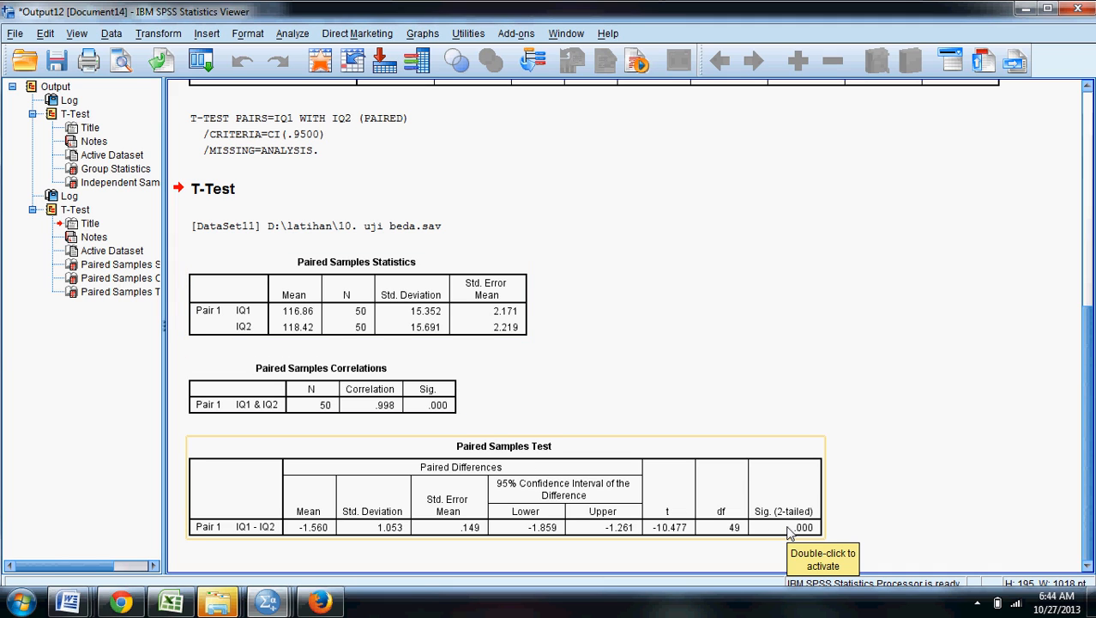
- Go back to the 10. uji beda.sav dataset and review the IQ1 scores against the IQ2 scores
mouse_move(273, 606)
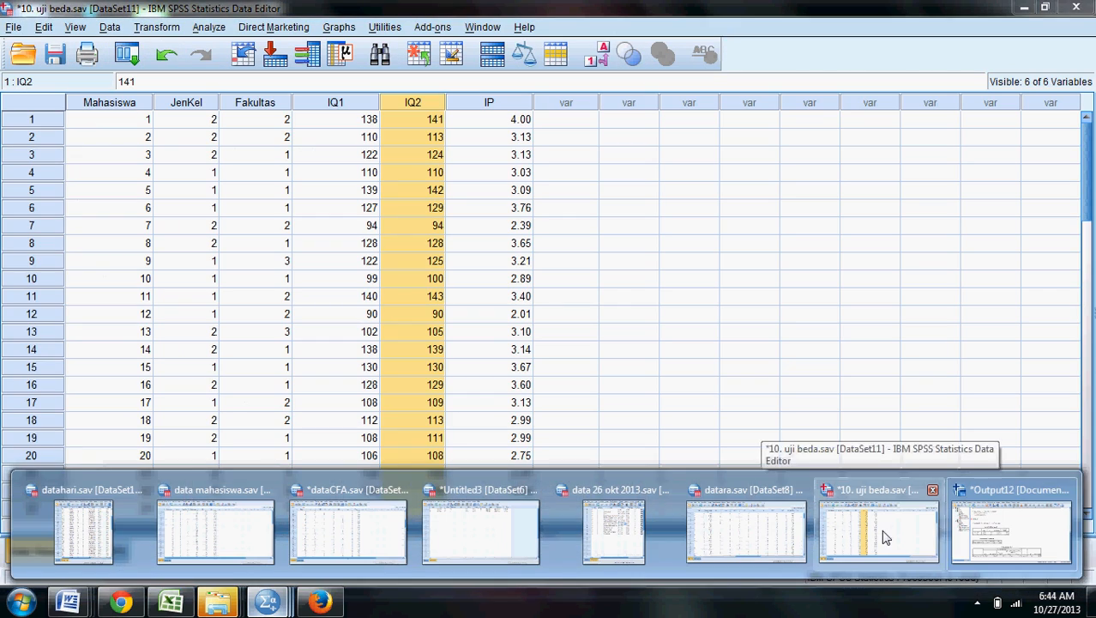
left_click(886, 537)
left_click(347, 107)
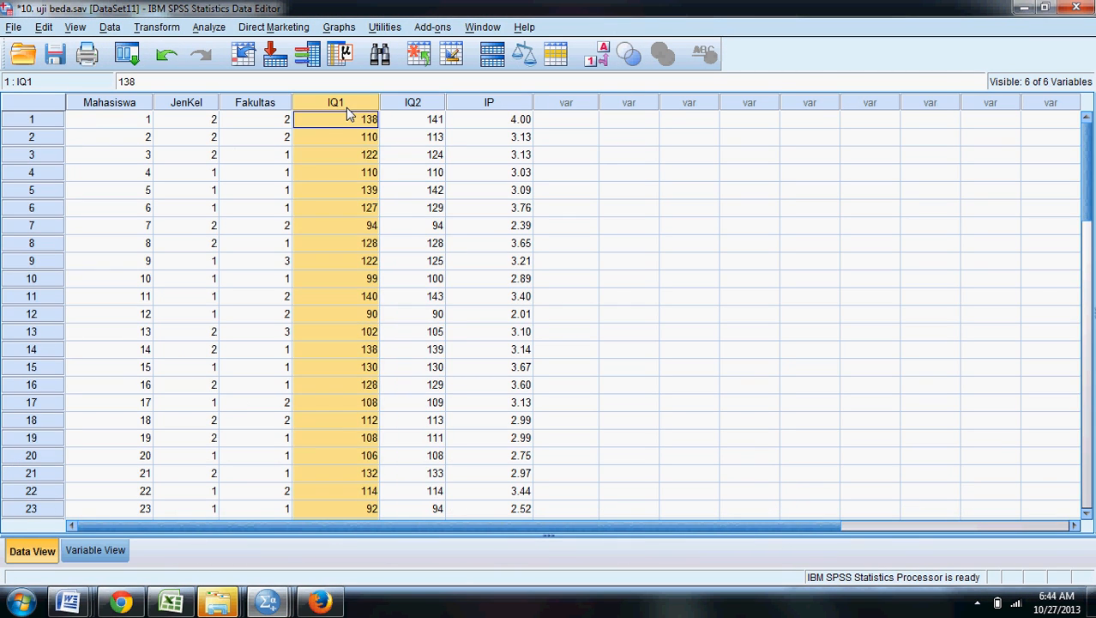
left_click(409, 104)
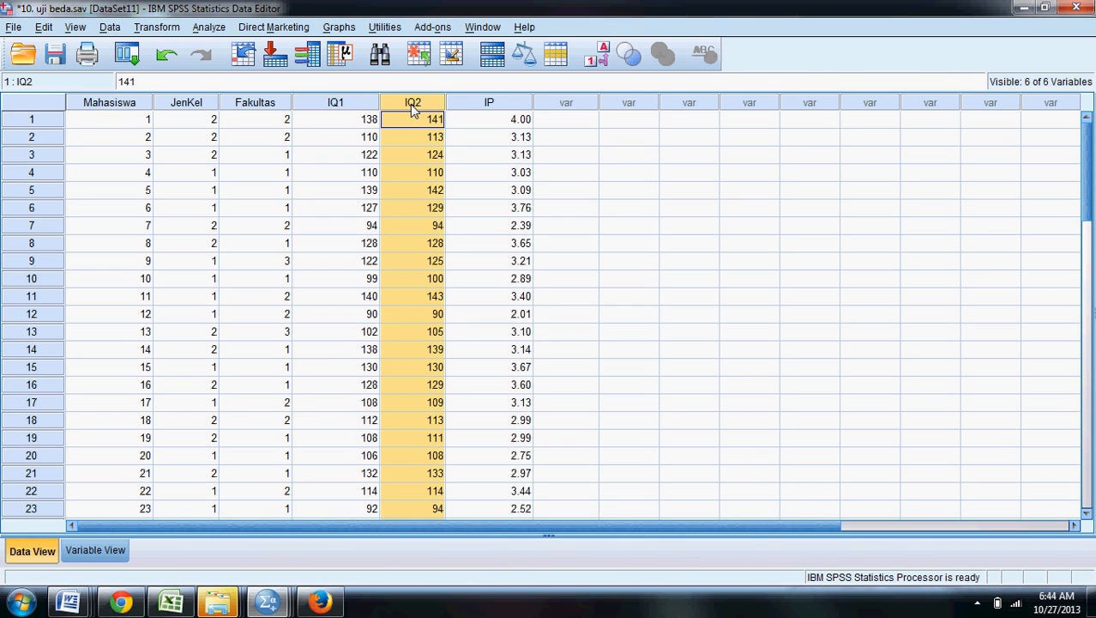
left_click(343, 104)
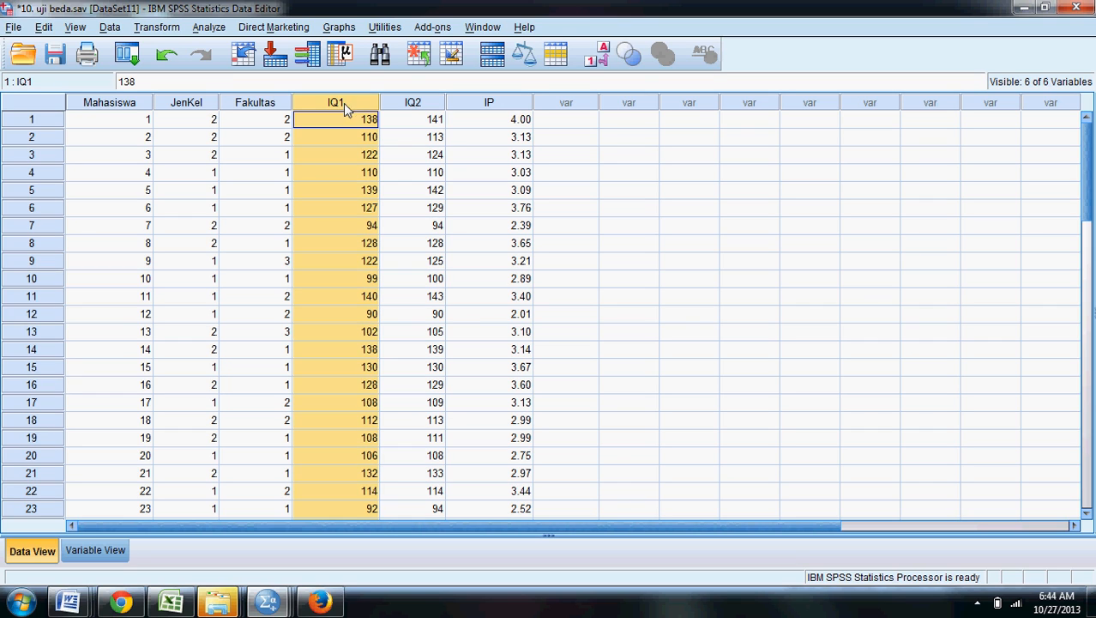
left_click(412, 105)
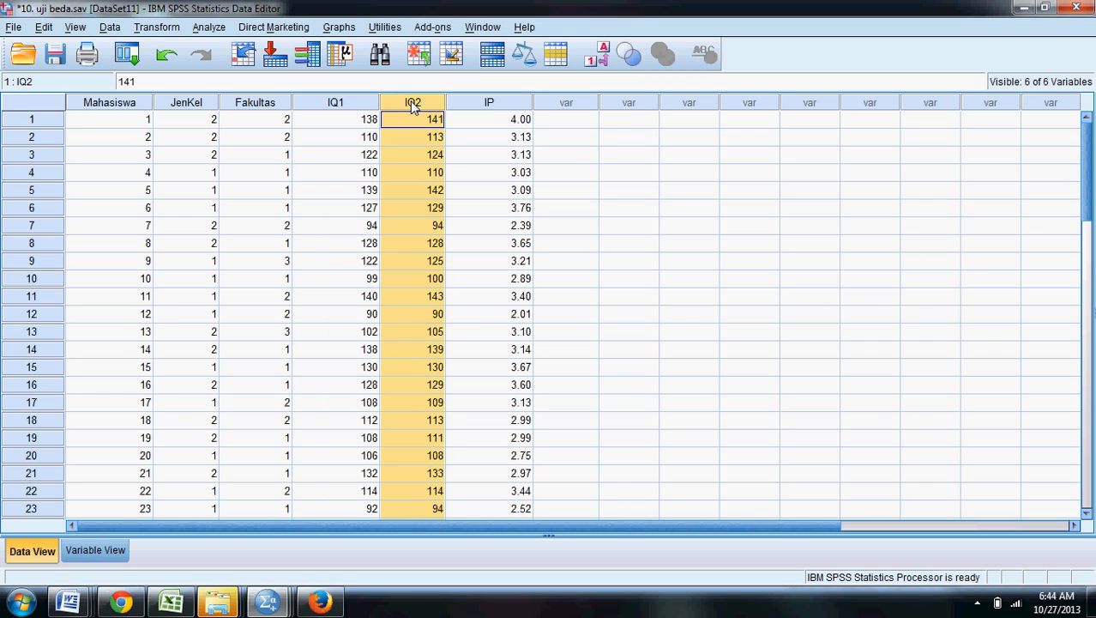
left_click(351, 106)
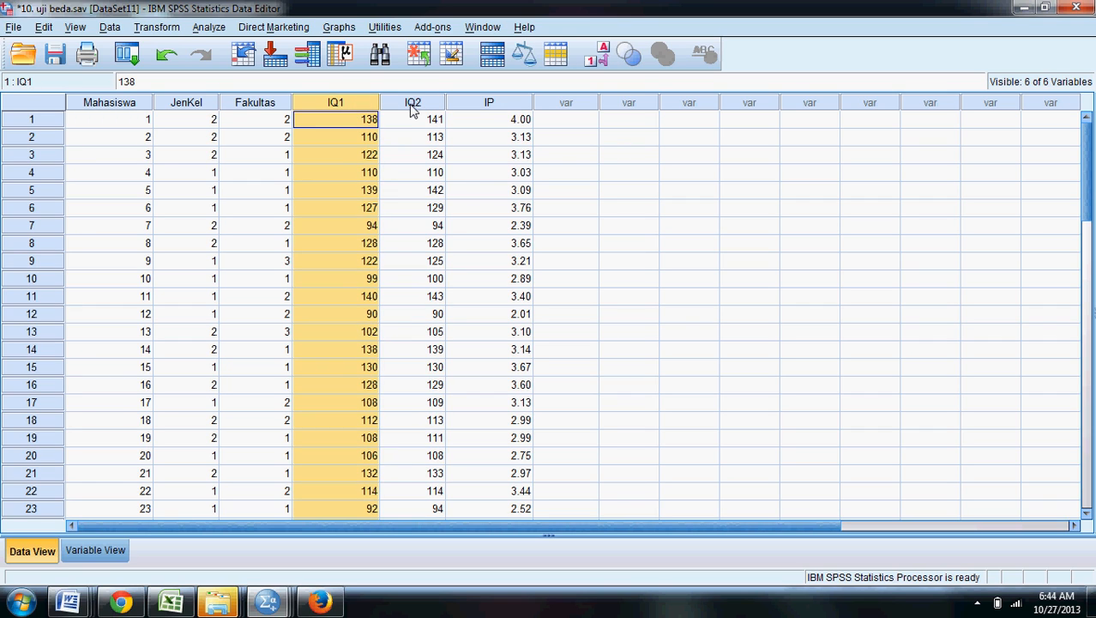
left_click(411, 105)
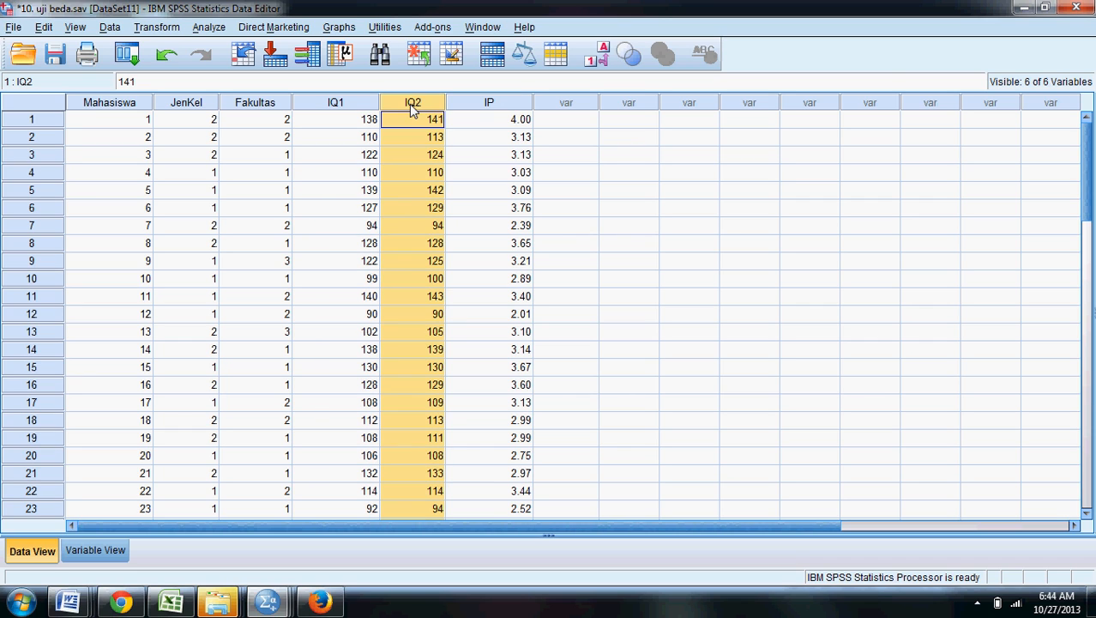
left_click(360, 106)
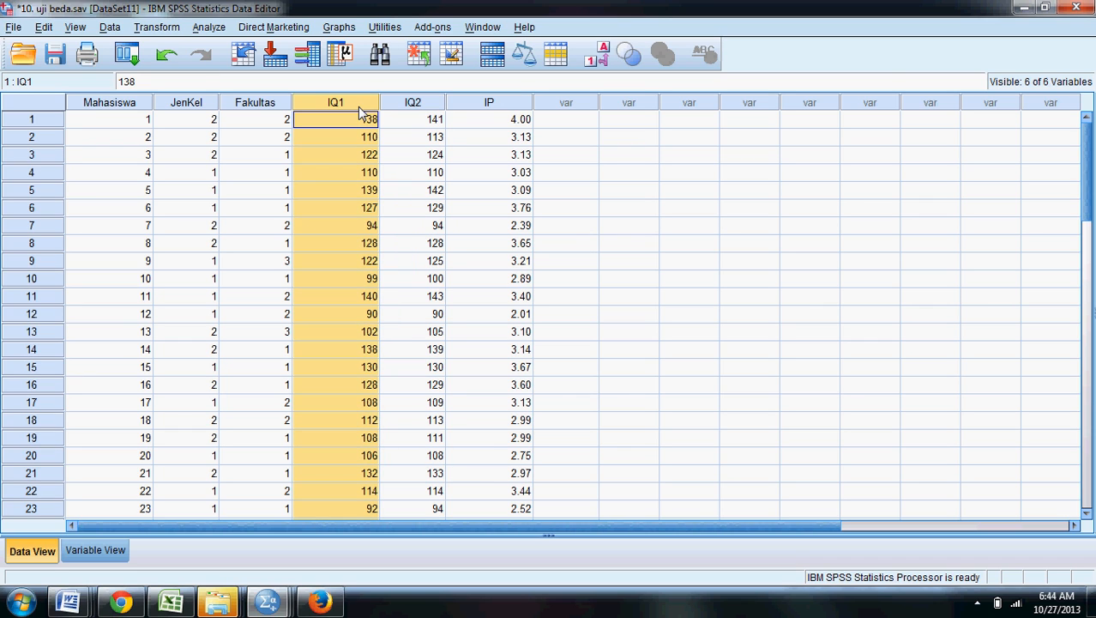
left_click(212, 29)
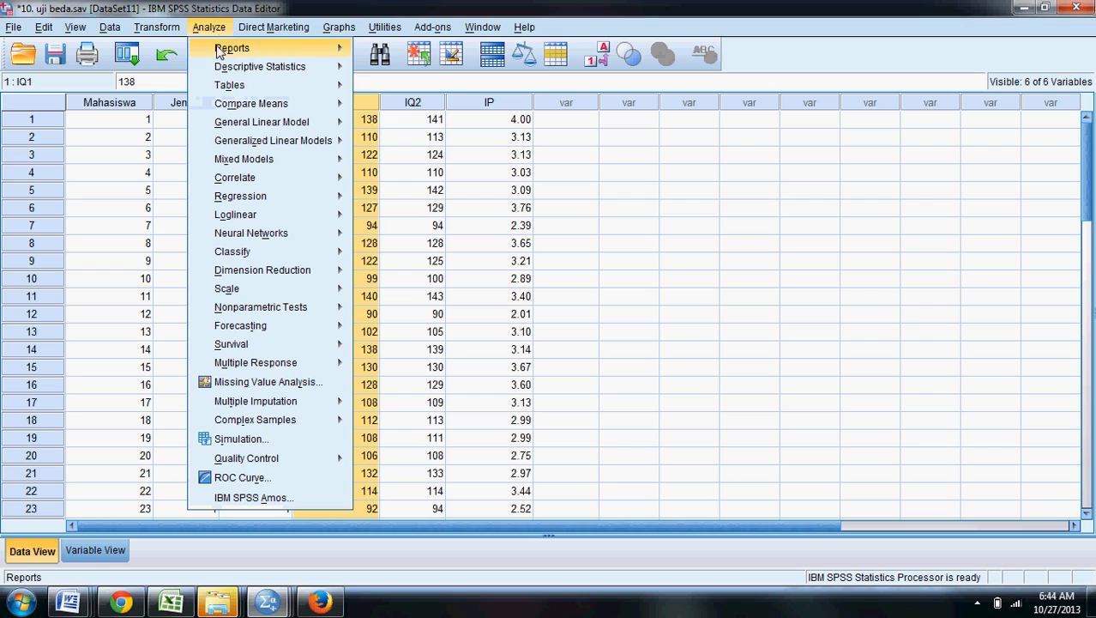
mouse_move(239, 107)
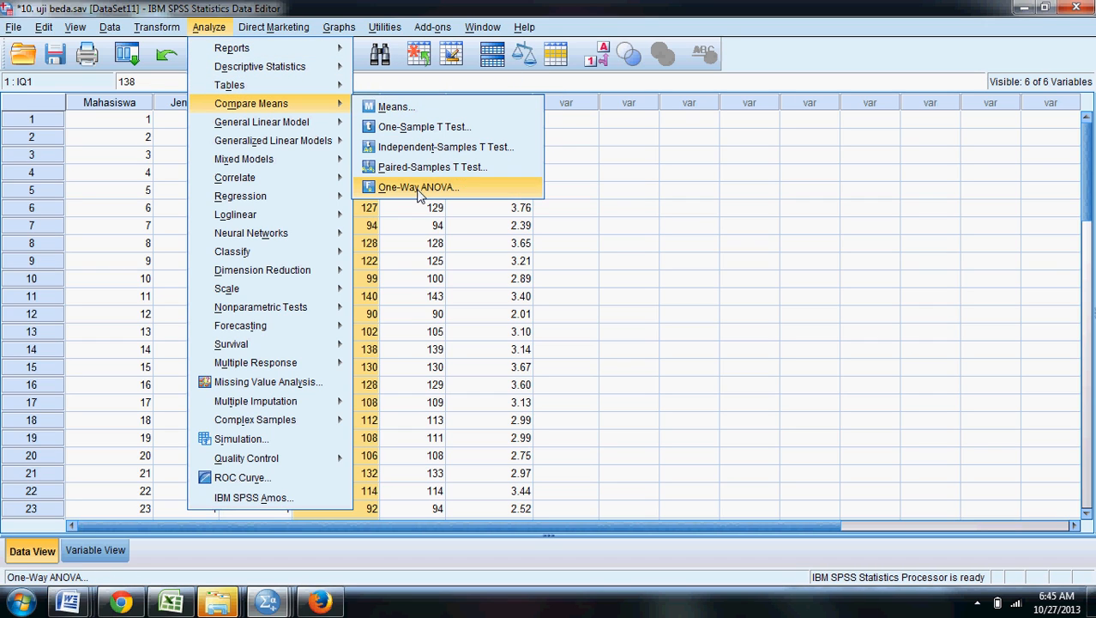
mouse_move(257, 21)
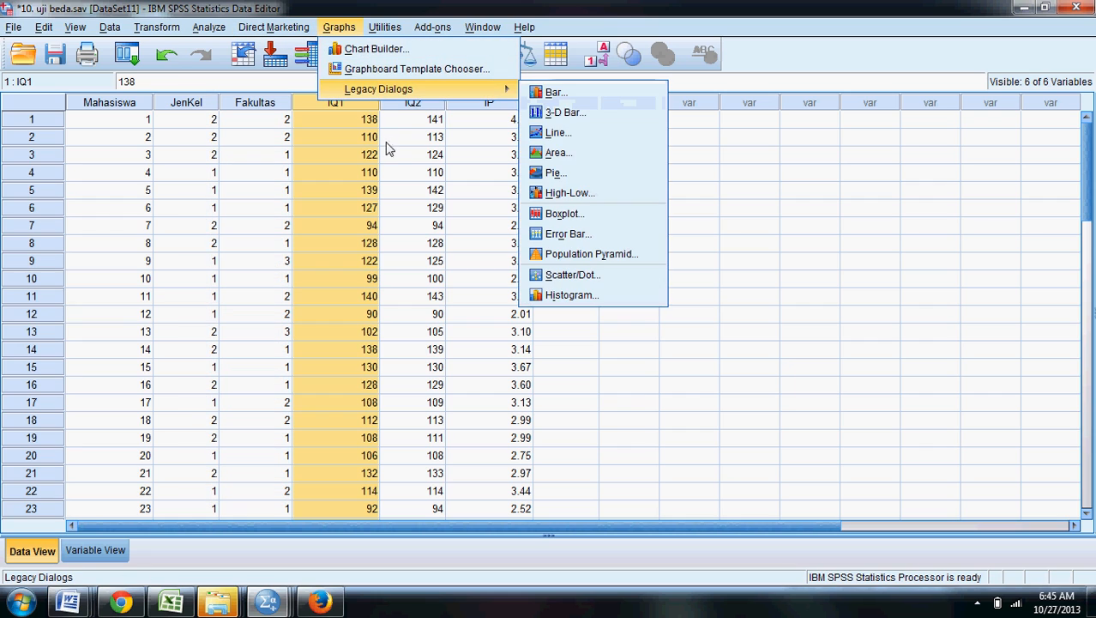
mouse_move(424, 32)
mouse_move(482, 27)
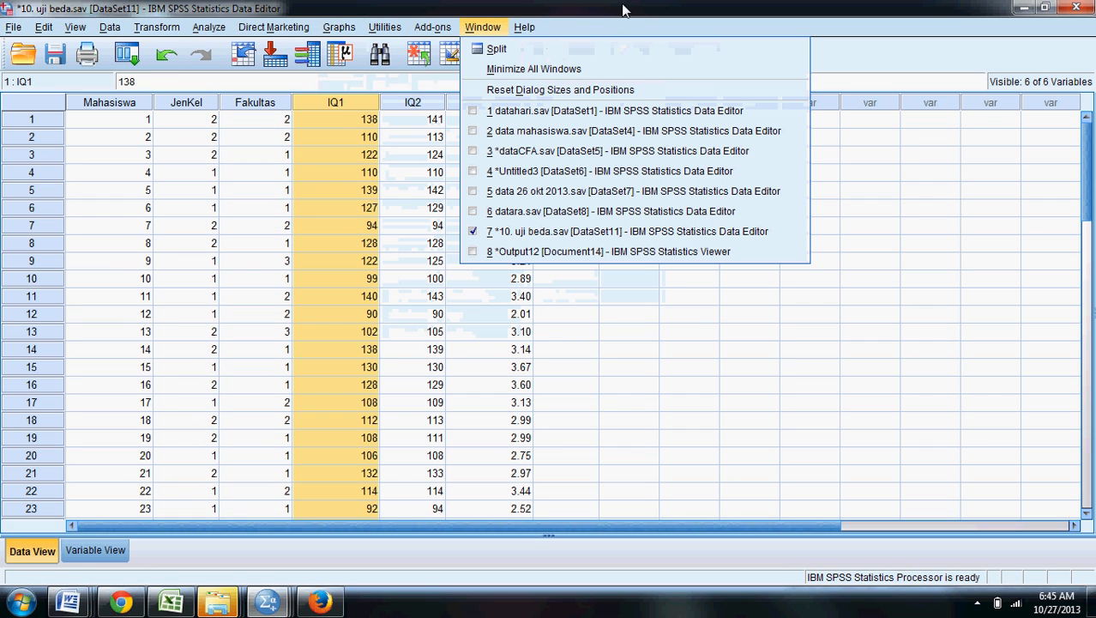
- Inspect the IQ1 column and the different faculty codes in the Fakultas column
left_click(331, 102)
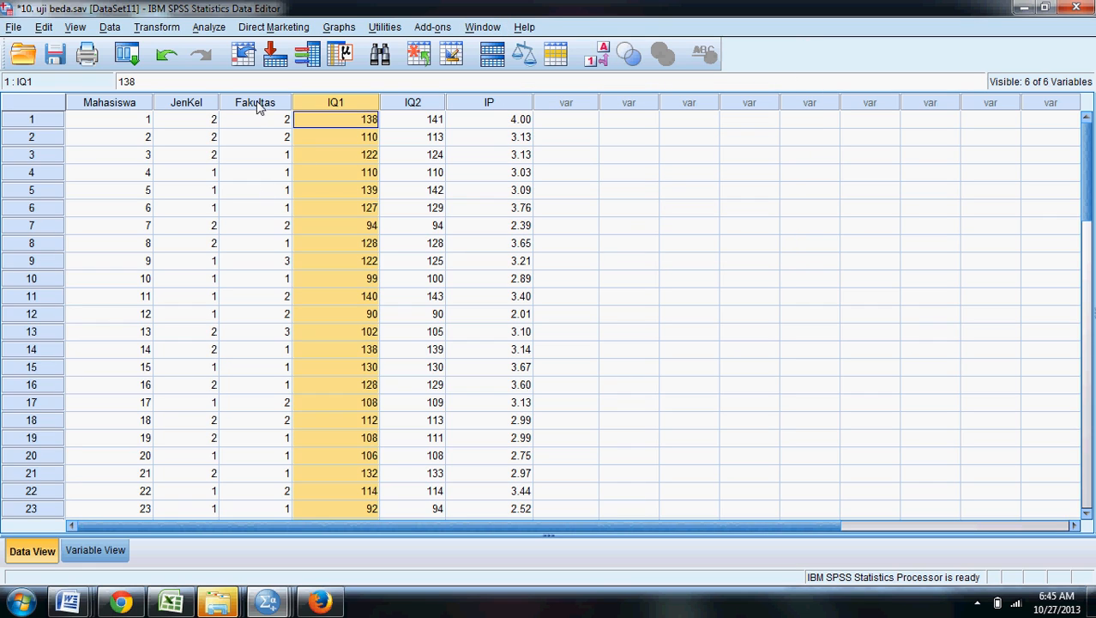
left_click(265, 155)
left_click(265, 138)
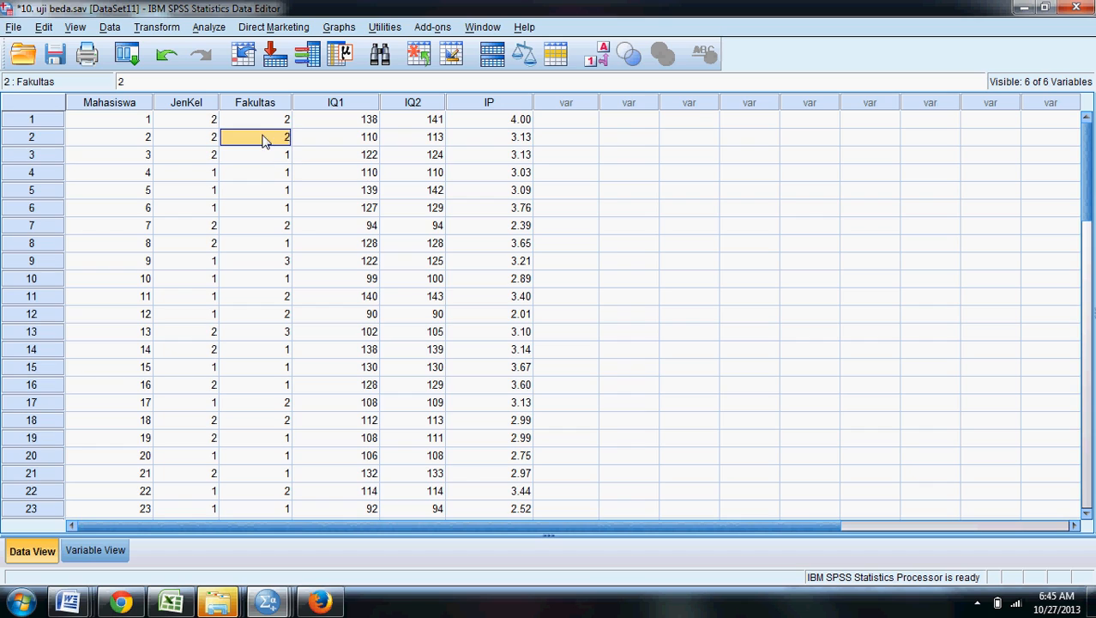
left_click(263, 267)
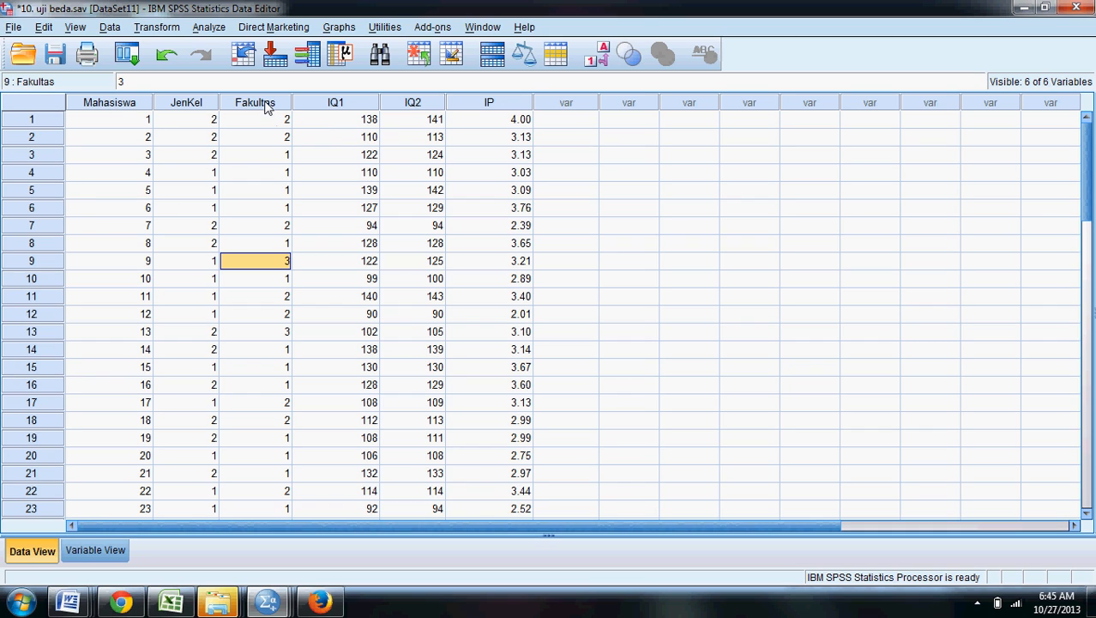
left_click(269, 244)
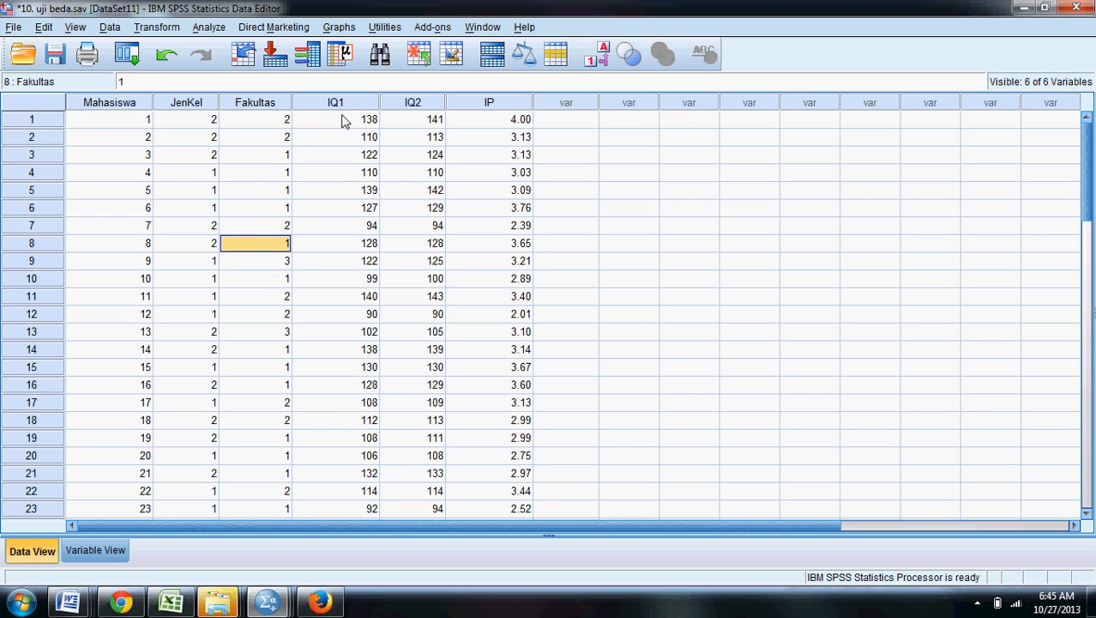
- Check the value labels defined for the Fakultas variable, leave them unmodified, and return to the data
left_click(101, 550)
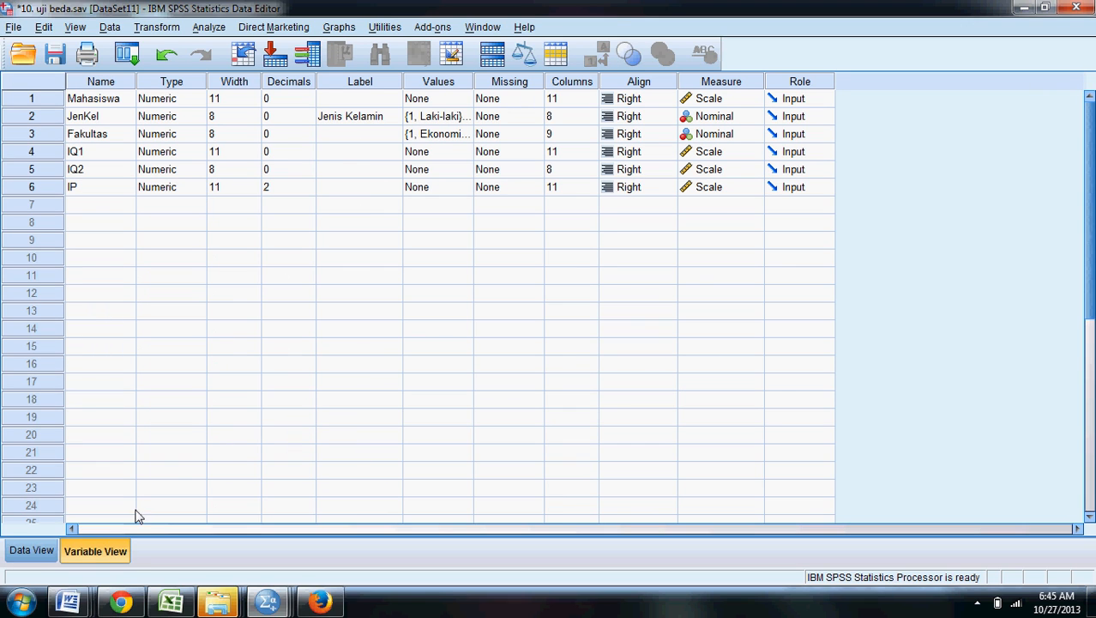
left_click(460, 137)
left_click(466, 134)
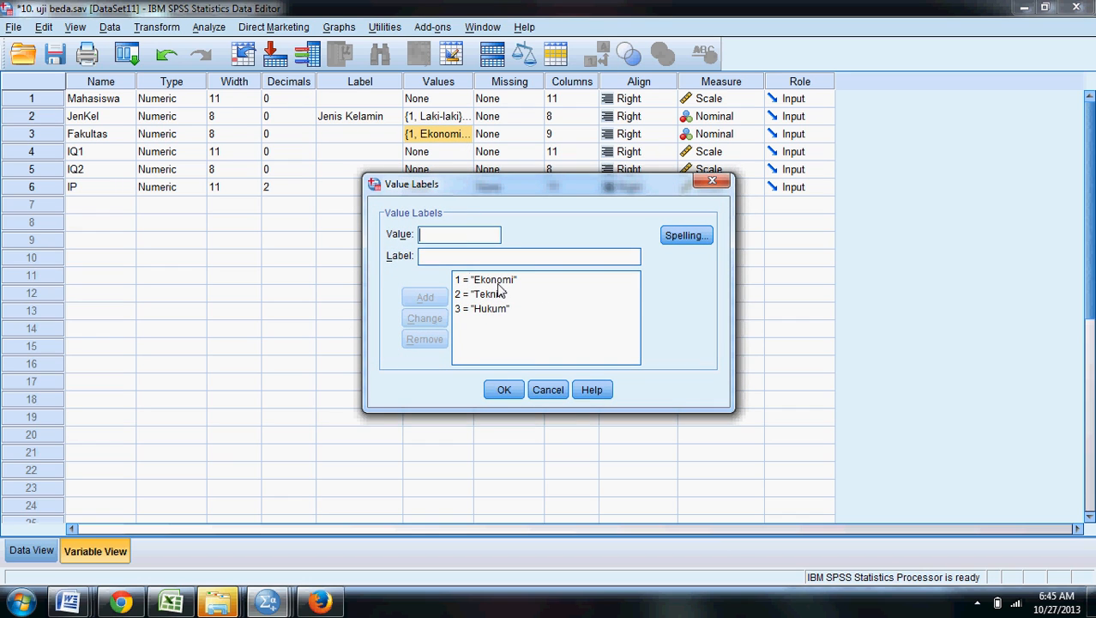
left_click(545, 394)
left_click(31, 551)
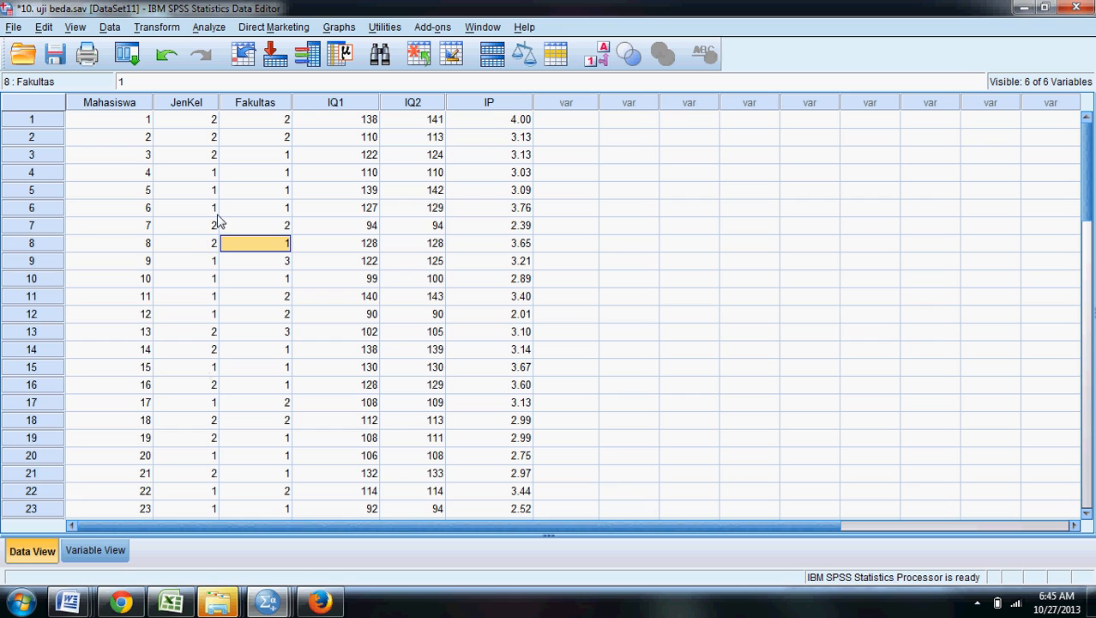
- Set up a One-Way ANOVA with IQ1 as the dependent variable and Fakultas as the factor
left_click(211, 30)
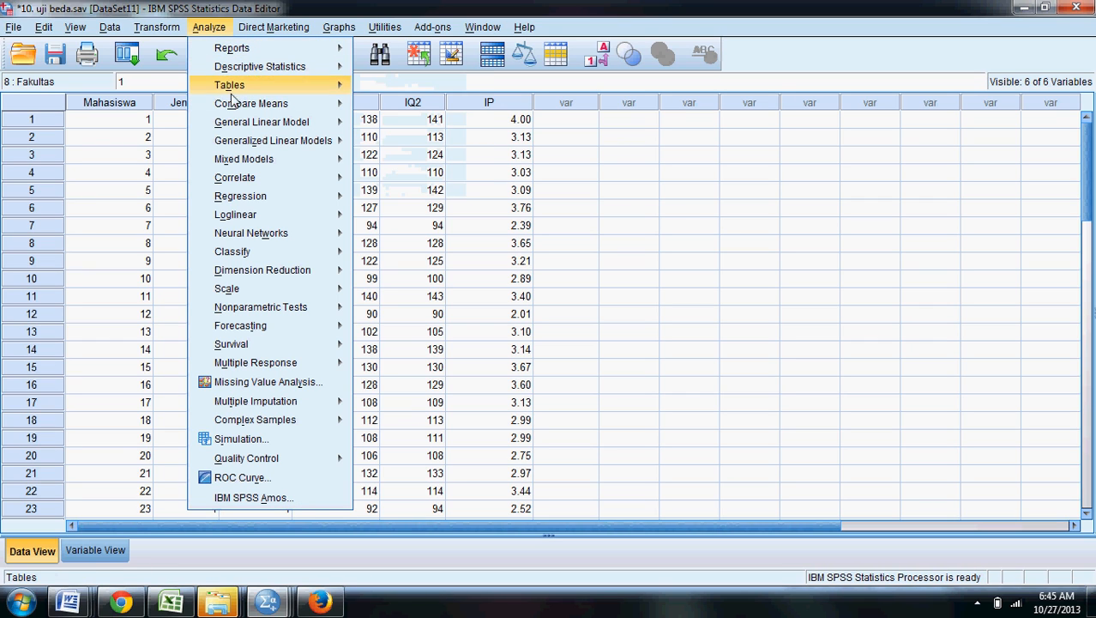
mouse_move(236, 105)
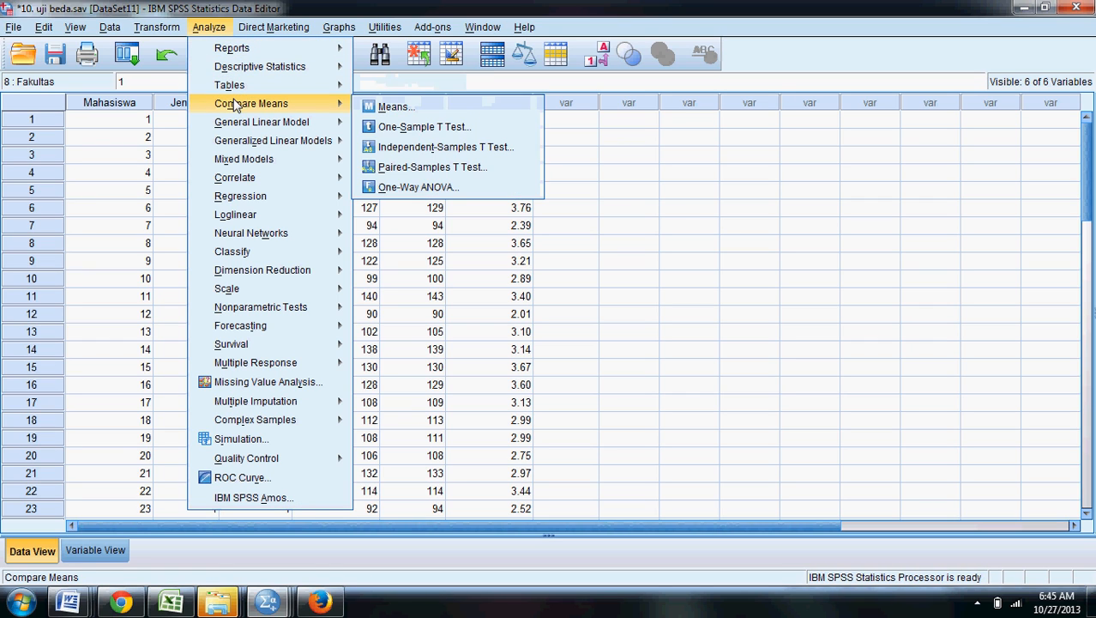
left_click(419, 187)
left_click(575, 147)
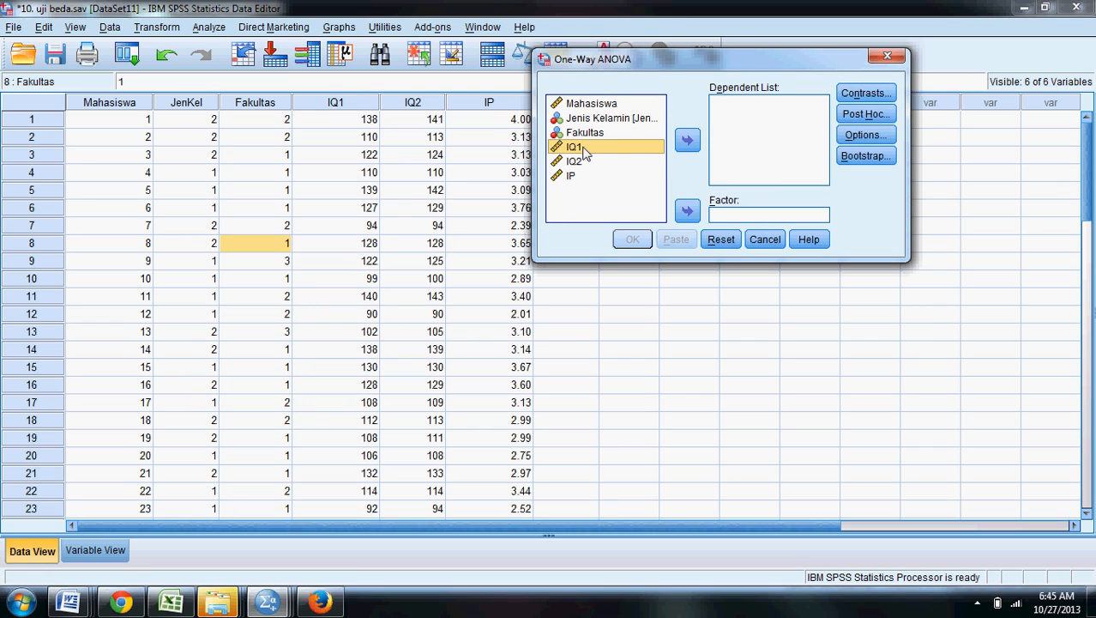
left_click(687, 144)
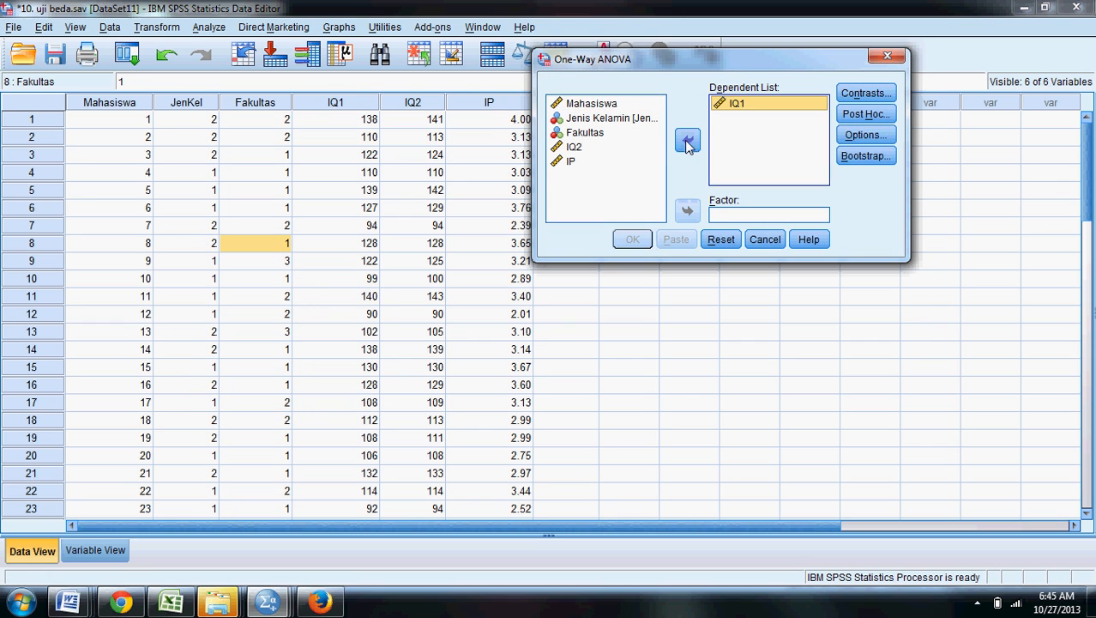
left_click(592, 134)
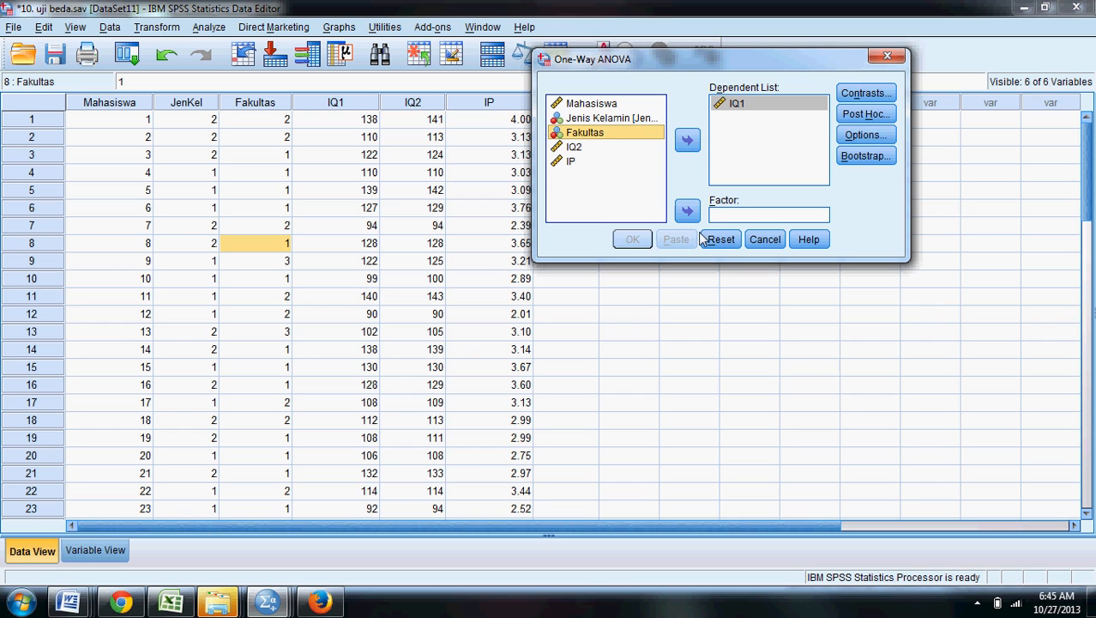
left_click(687, 210)
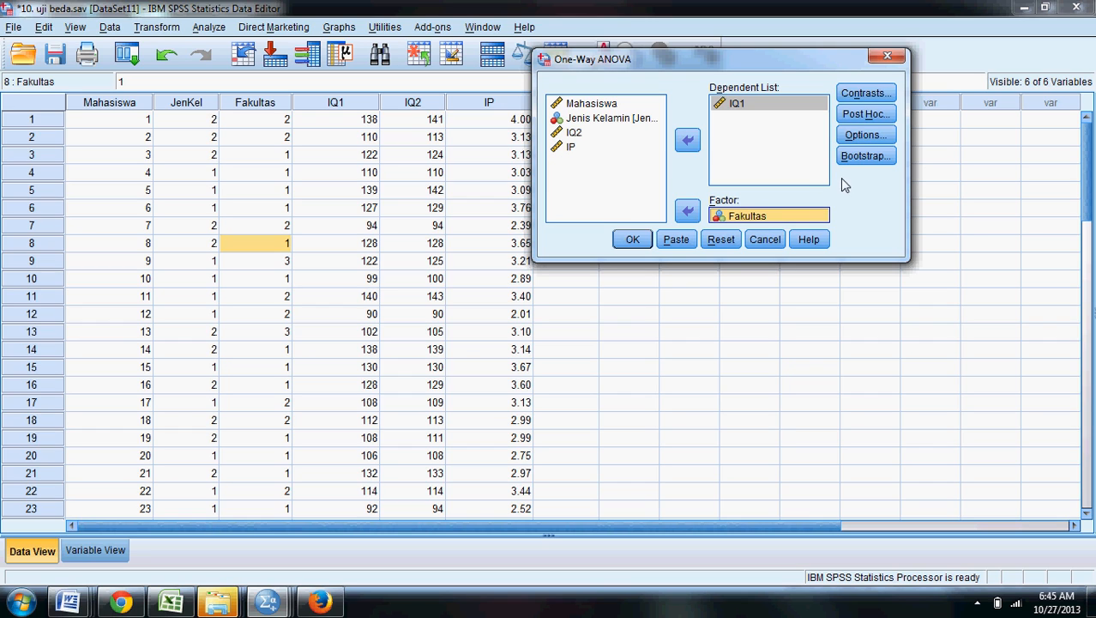
- Add a means plot to the One-Way ANOVA options and run the analysis
left_click(864, 136)
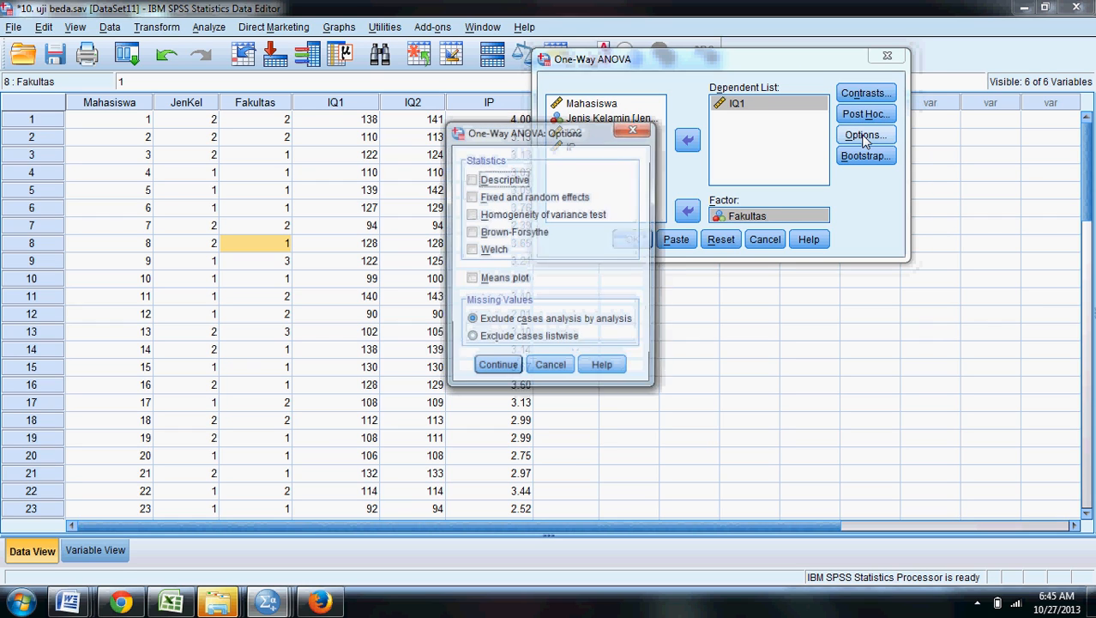
left_click(474, 279)
left_click(496, 368)
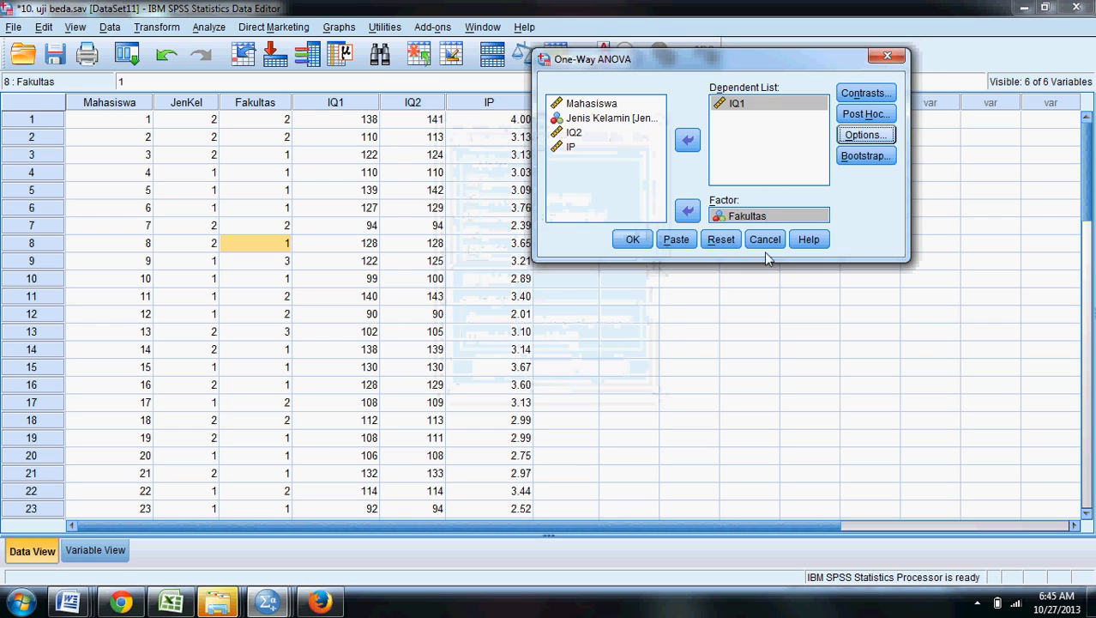
left_click(628, 241)
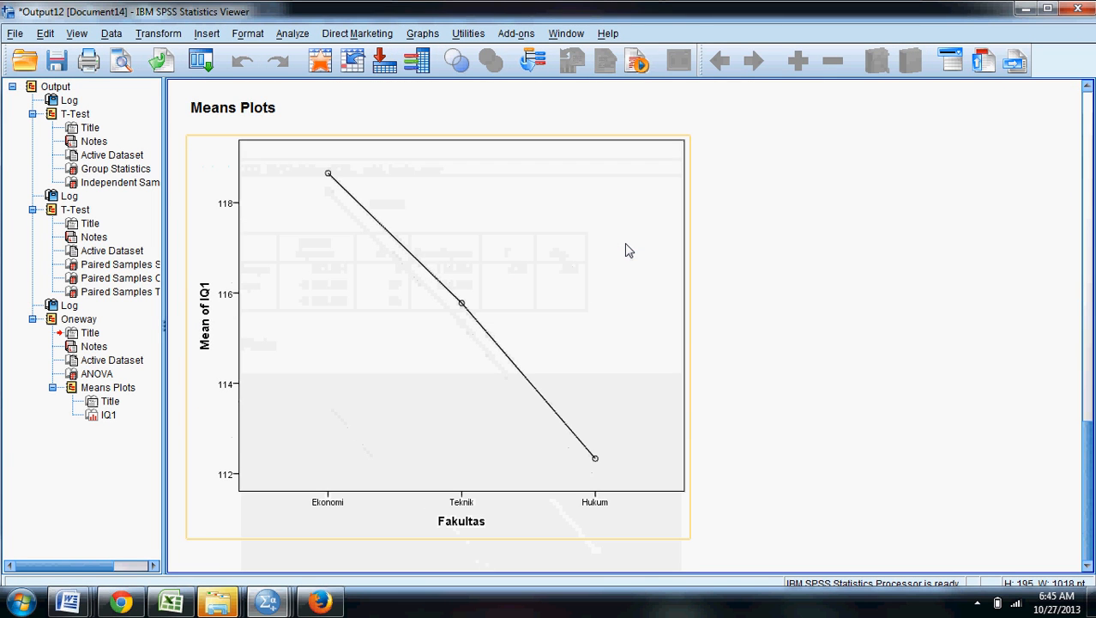
- Reopen the One-Way ANOVA of IQ1 by Fakultas and add descriptive statistics to its options
scroll(629, 247, "down", 3)
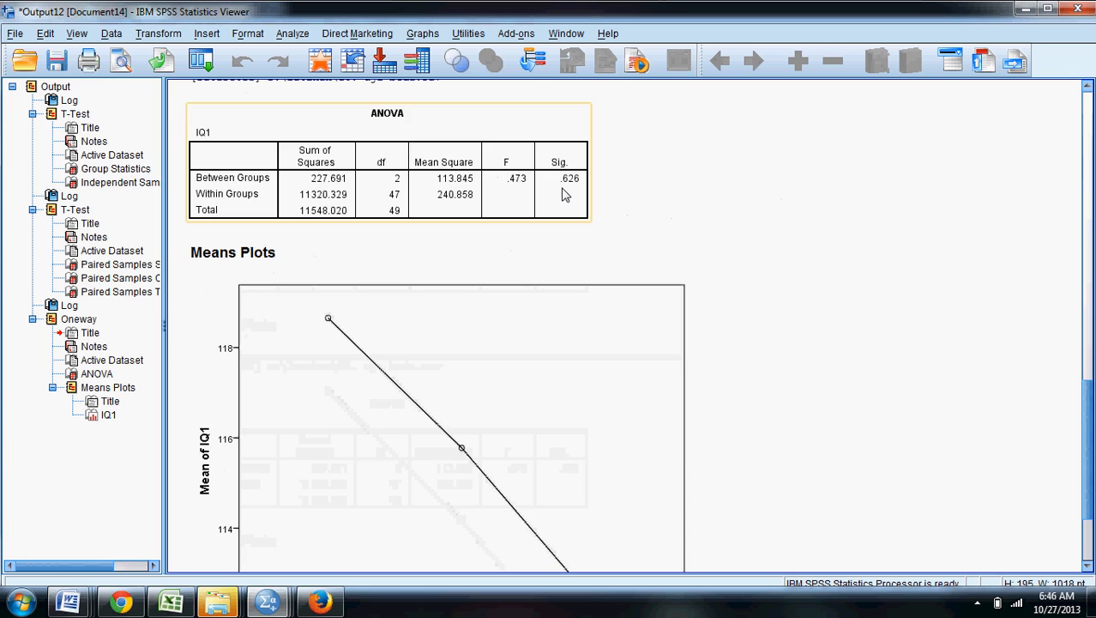
left_click(292, 35)
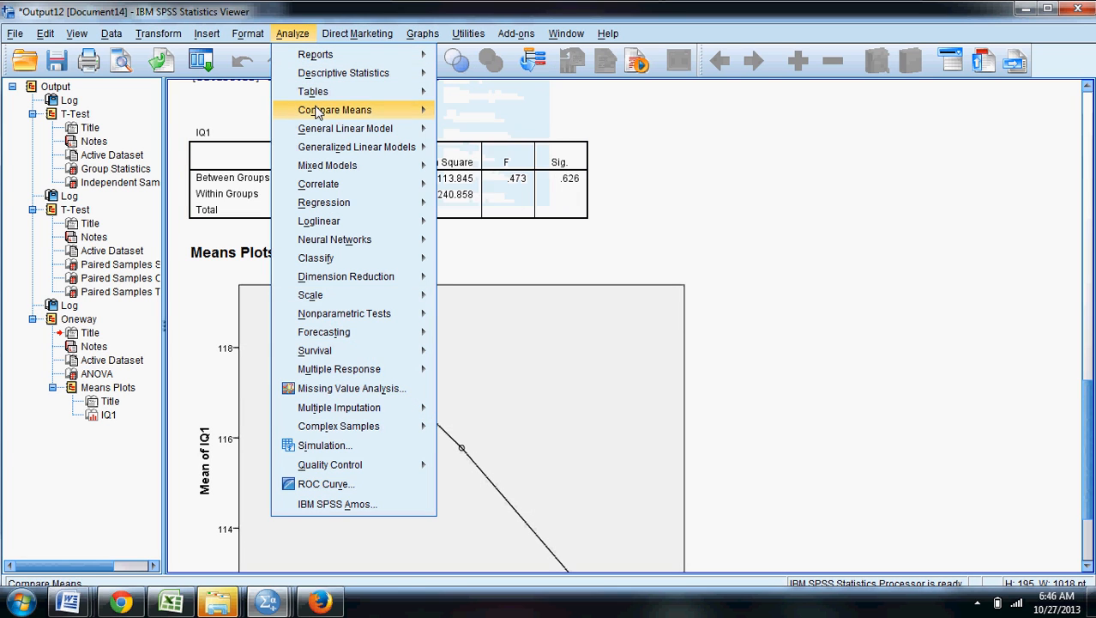
mouse_move(324, 128)
mouse_move(343, 110)
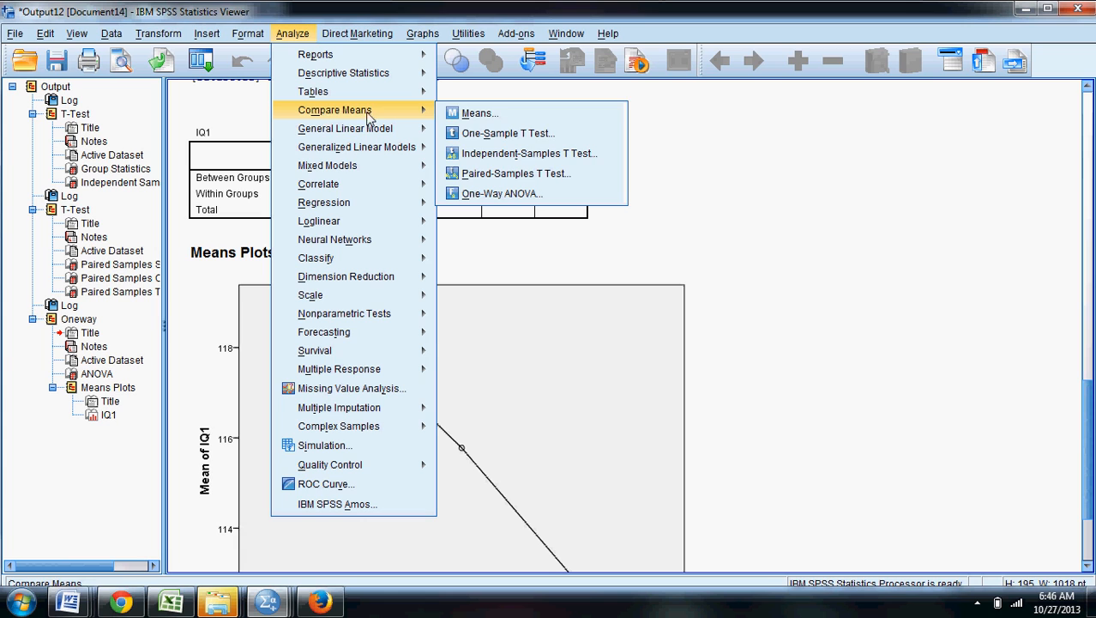
left_click(507, 195)
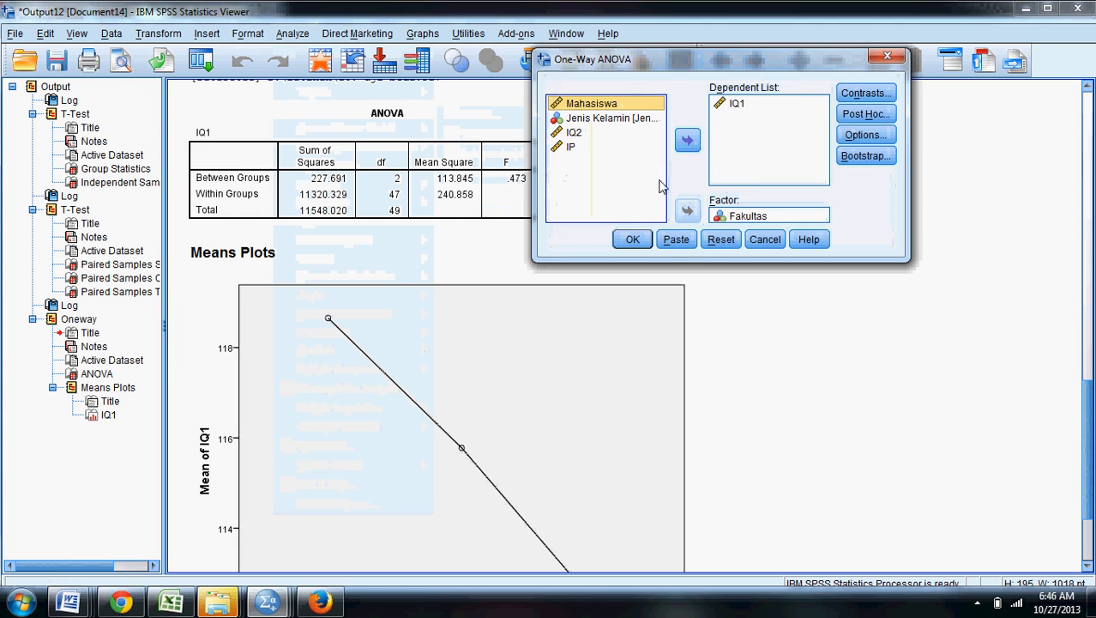
left_click(865, 134)
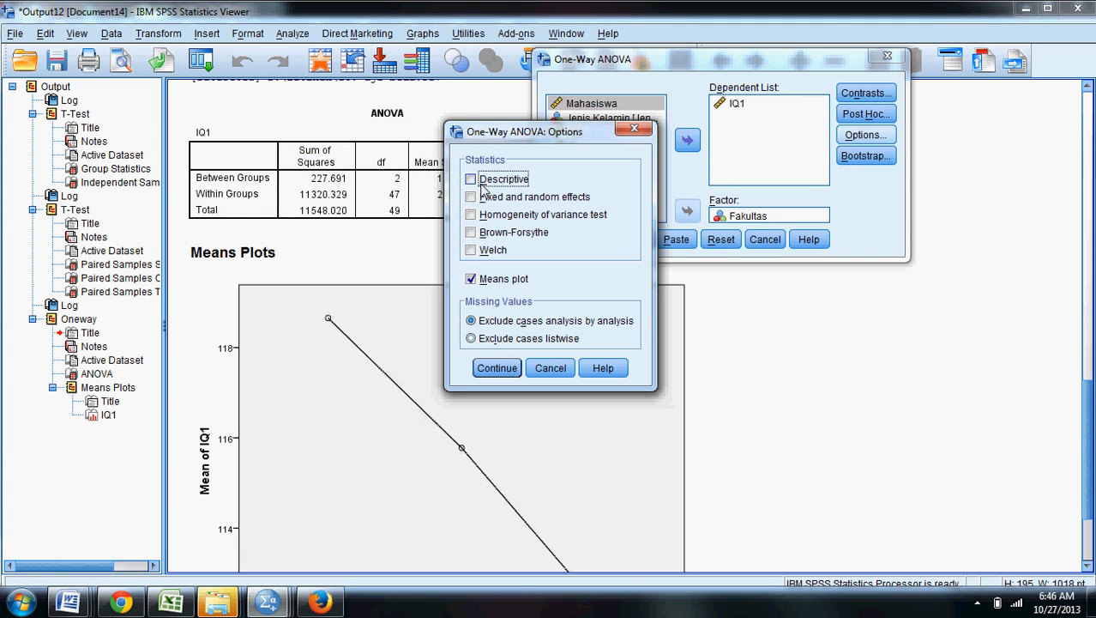
left_click(481, 183)
left_click(496, 381)
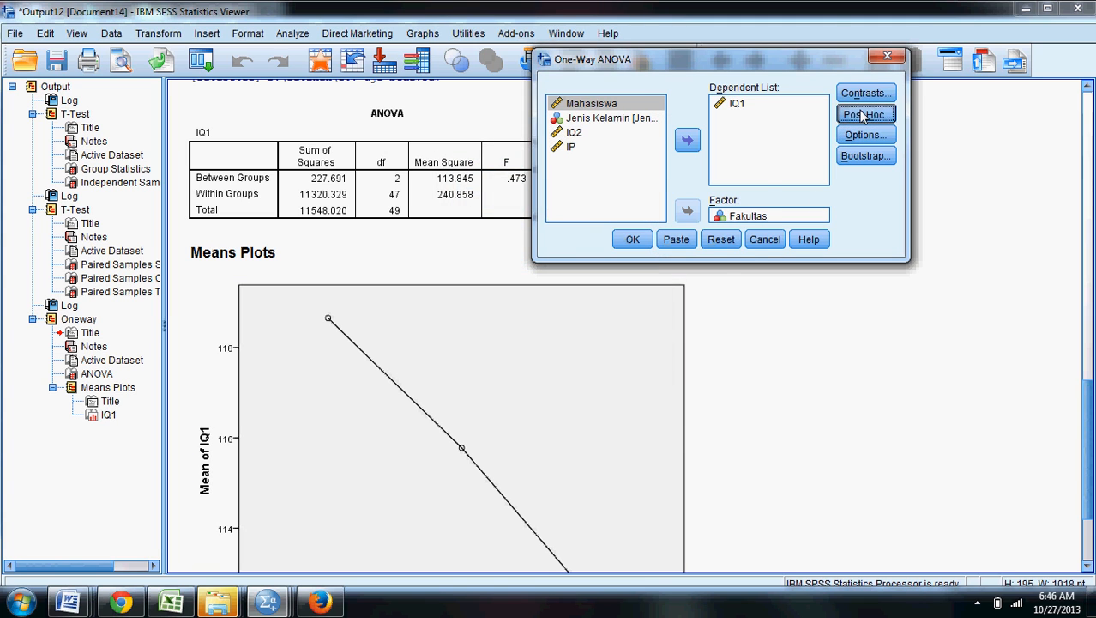
- Add the Tukey post hoc test to the One-Way ANOVA and run the analysis
left_click(865, 114)
left_click(452, 230)
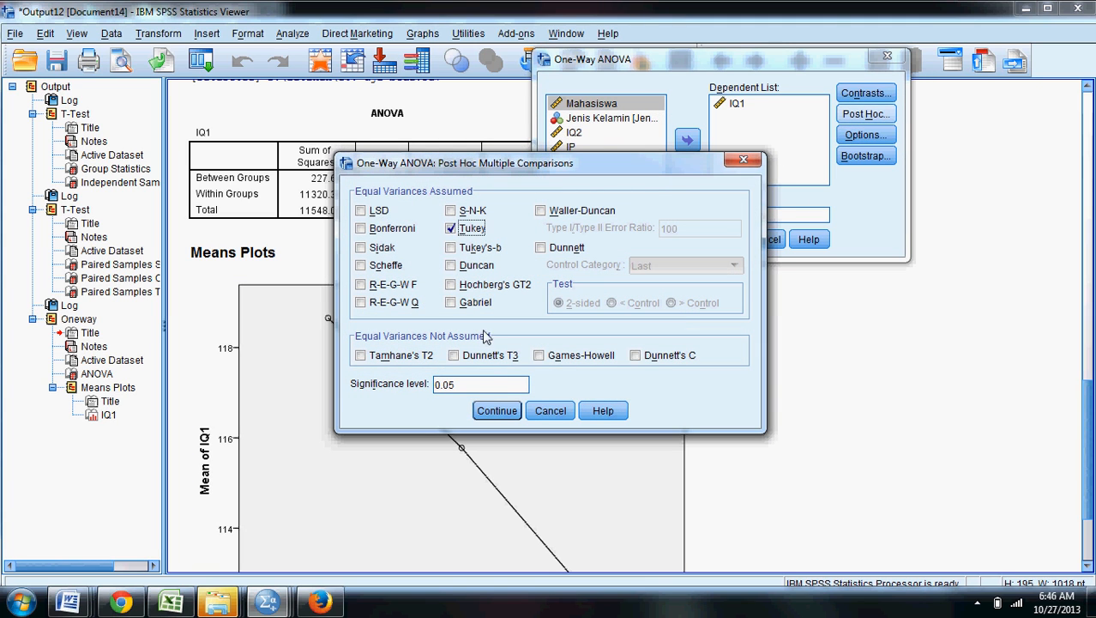
left_click(496, 410)
left_click(631, 240)
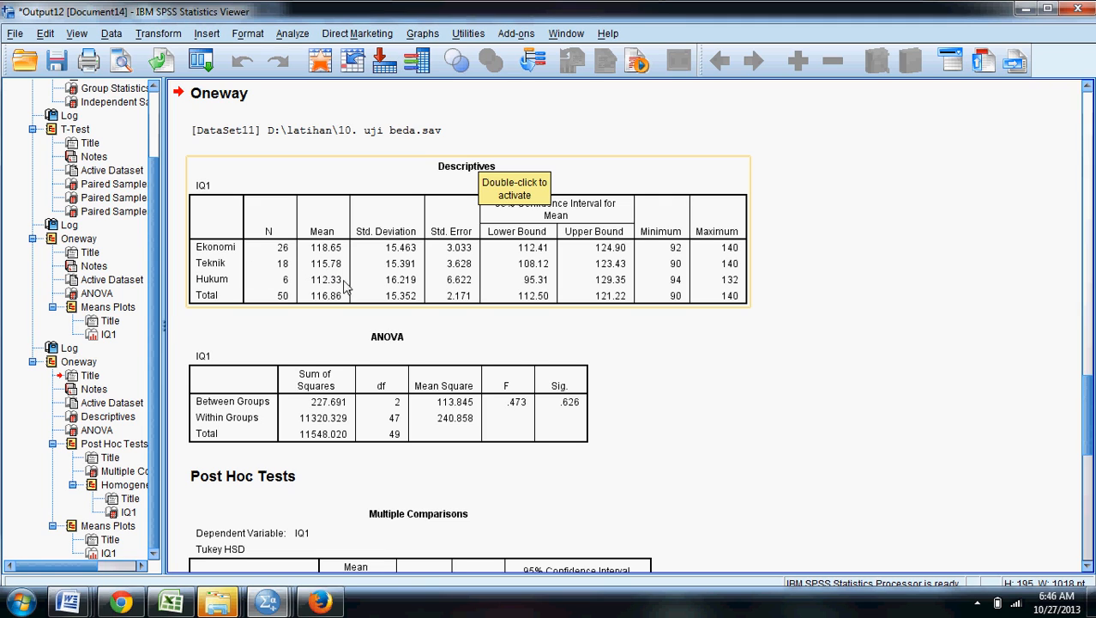
- Examine the new One-Way output for IQ1: descriptives, ANOVA table, Tukey multiple comparisons, homogeneous subsets and means plot
scroll(670, 331, "down", 2)
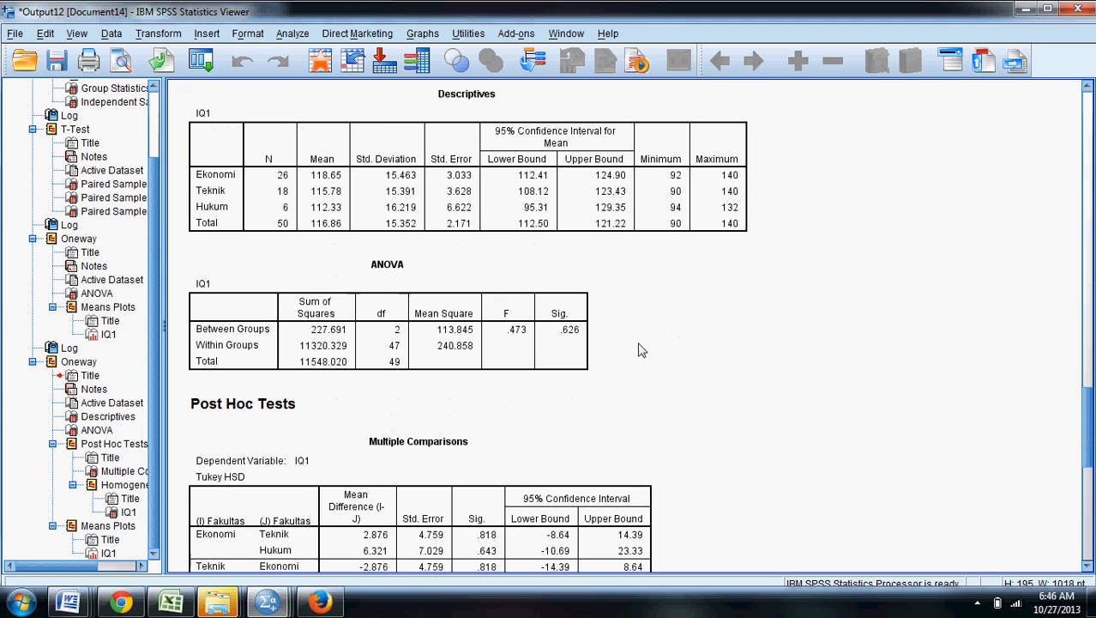
scroll(467, 334, "down", 2)
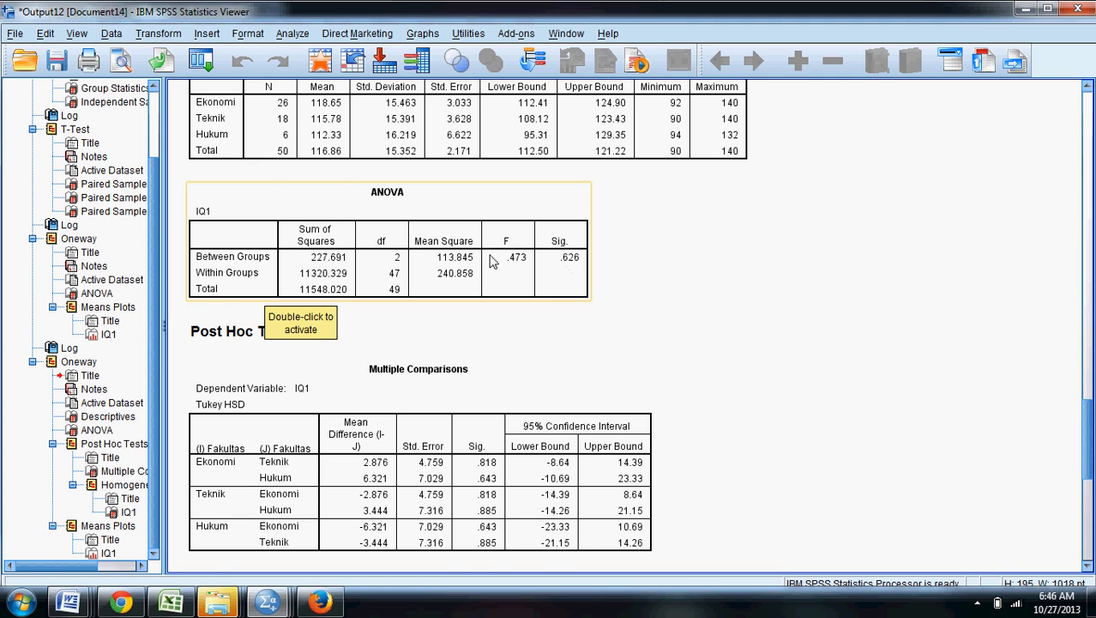
scroll(276, 163, "up", 1)
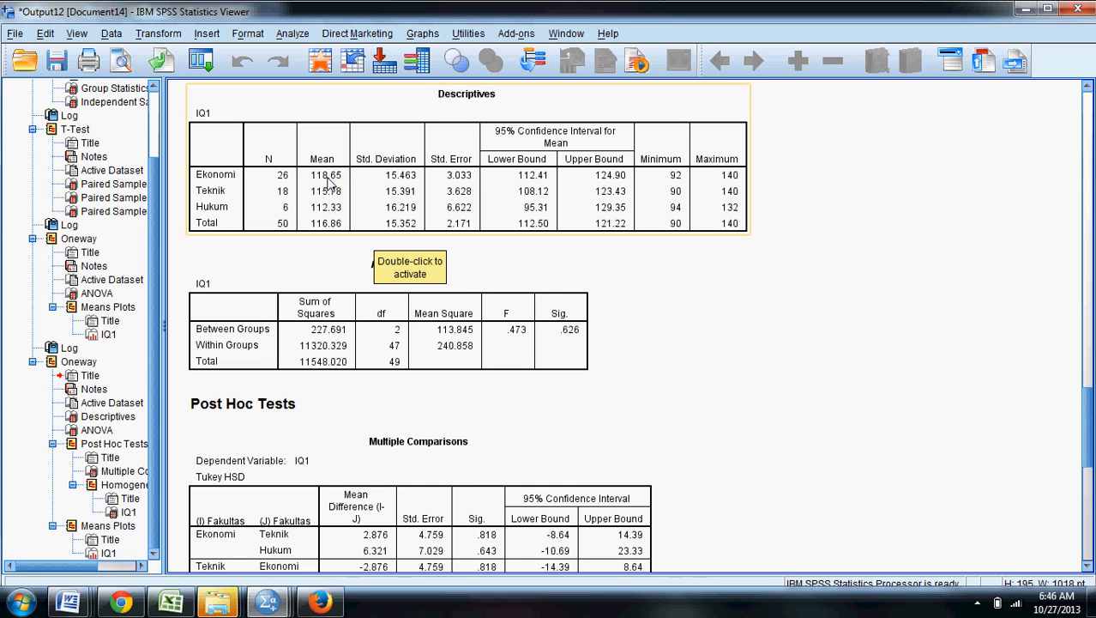
scroll(669, 326, "down", 6)
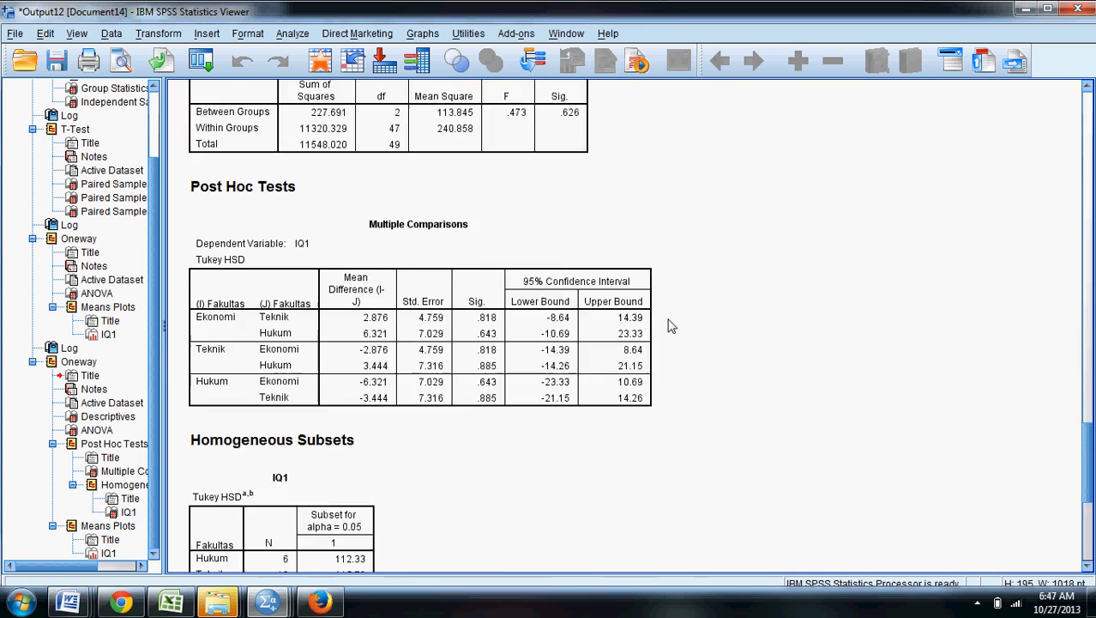
scroll(668, 326, "down", 1)
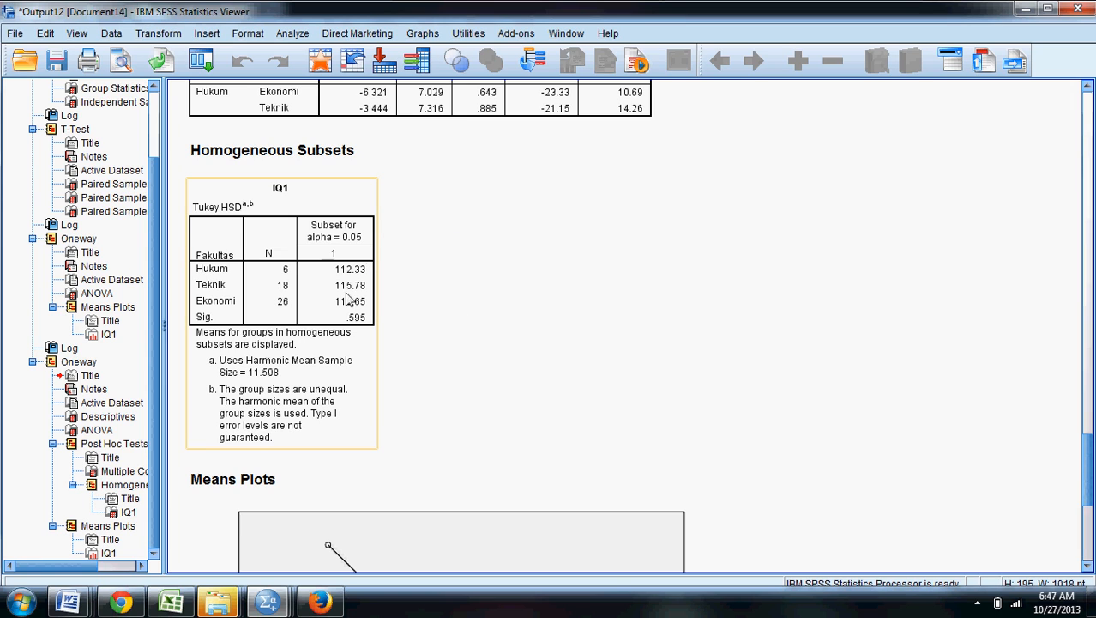
scroll(347, 302, "down", 8)
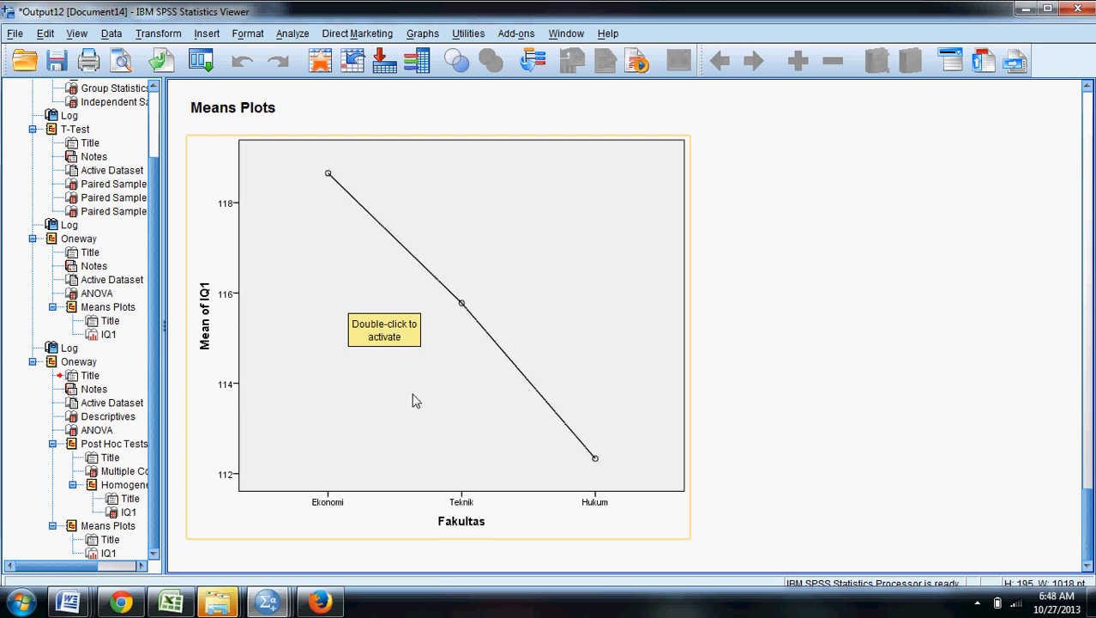
scroll(403, 378, "up", 5)
scroll(403, 378, "up", 5)
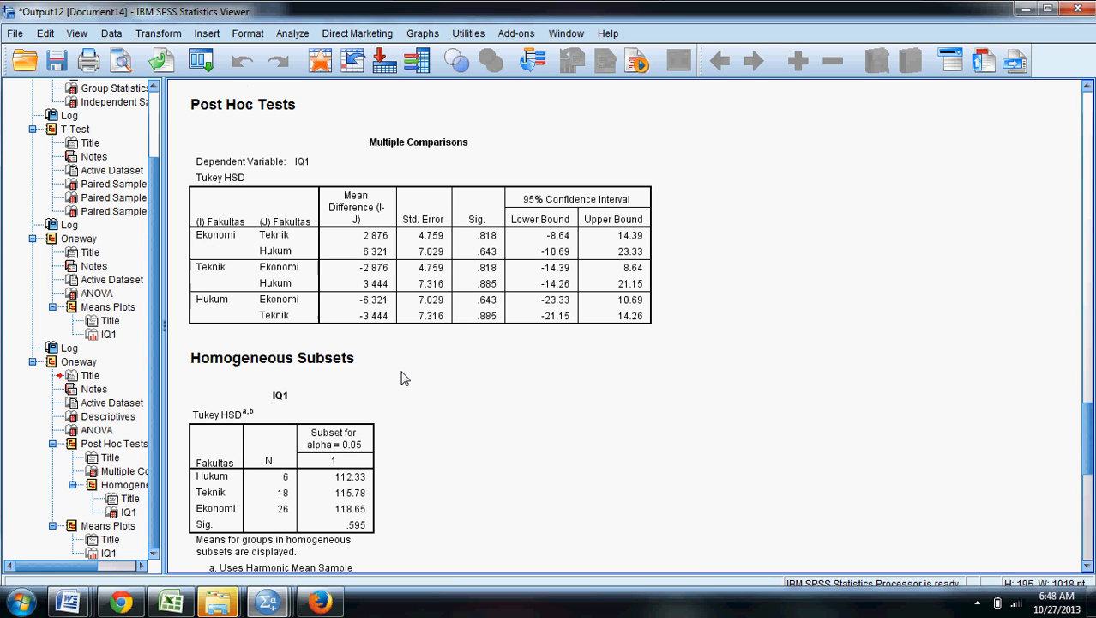
scroll(403, 378, "down", 1)
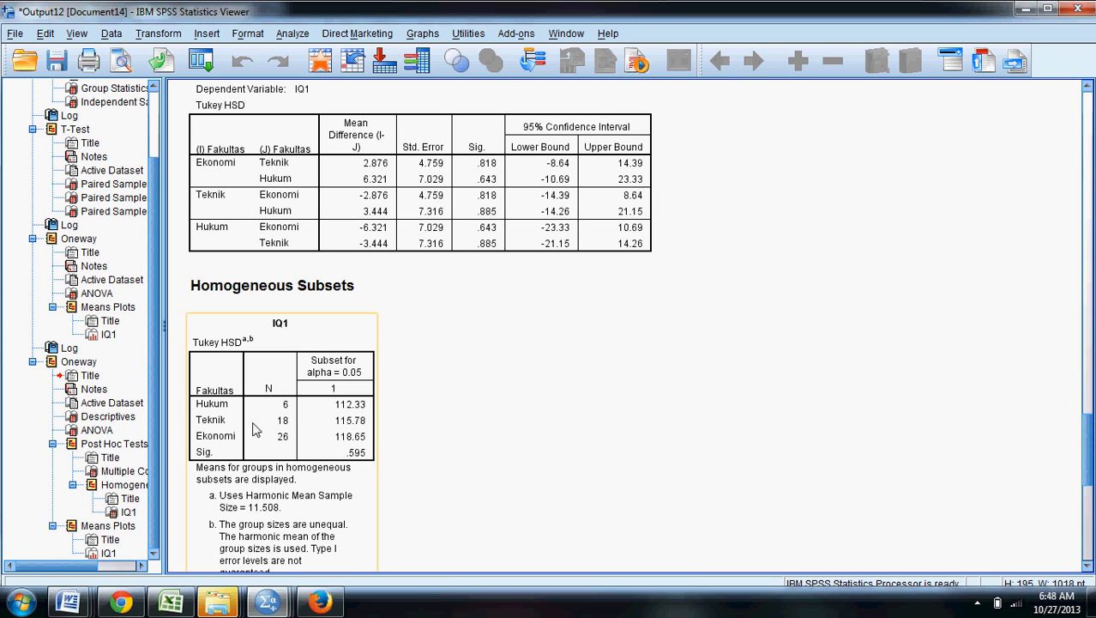
scroll(340, 426, "down", 1)
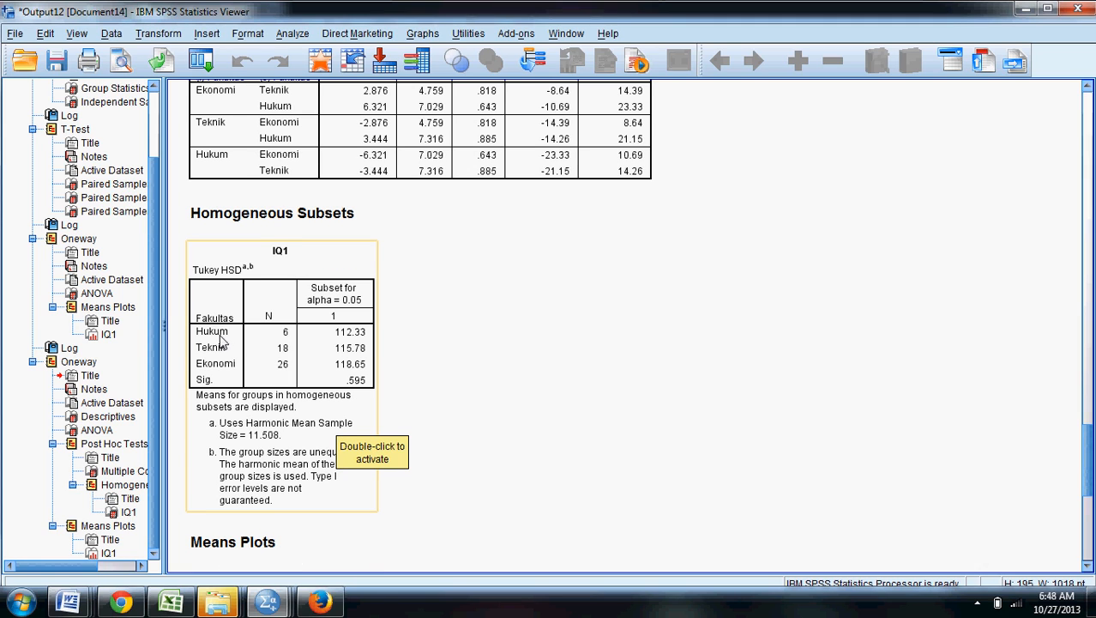
scroll(550, 386, "down", 5)
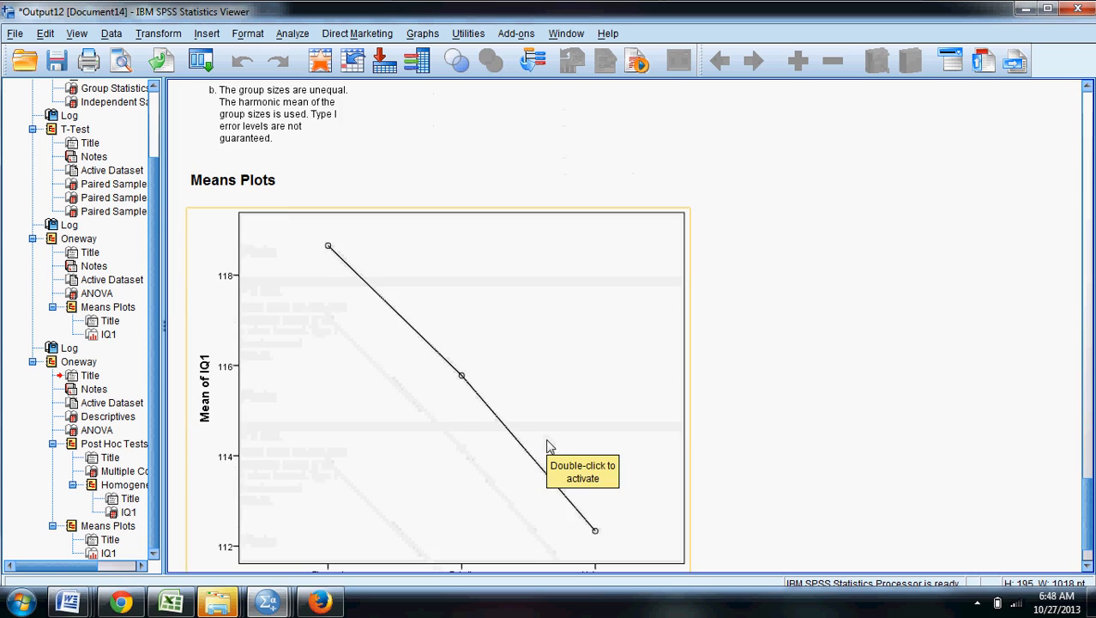
left_click(977, 603)
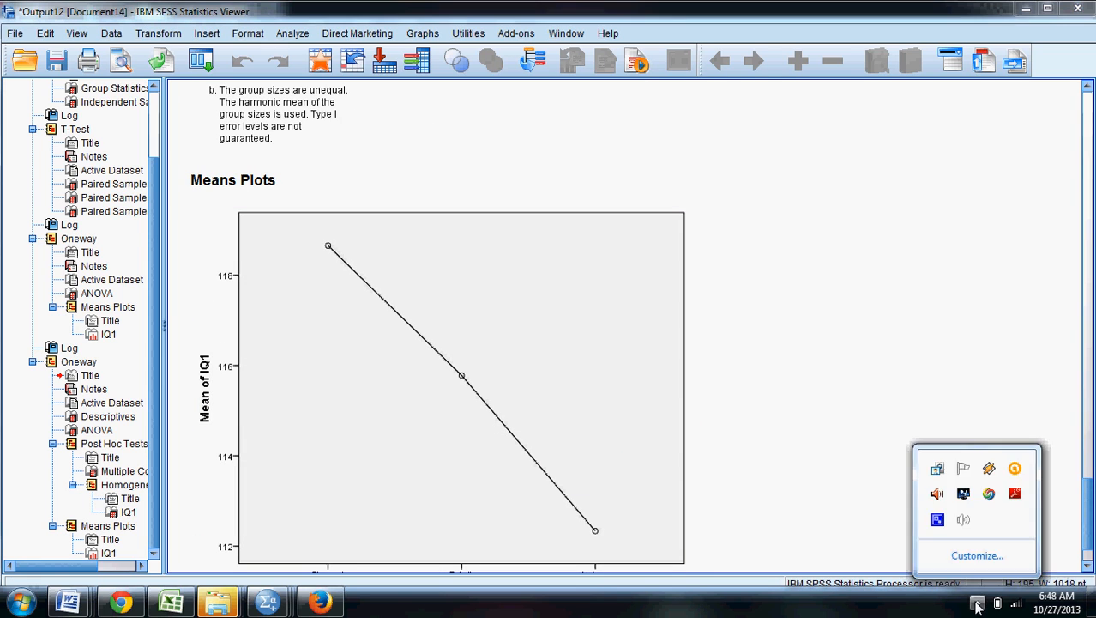
left_click(977, 603)
left_click(978, 603)
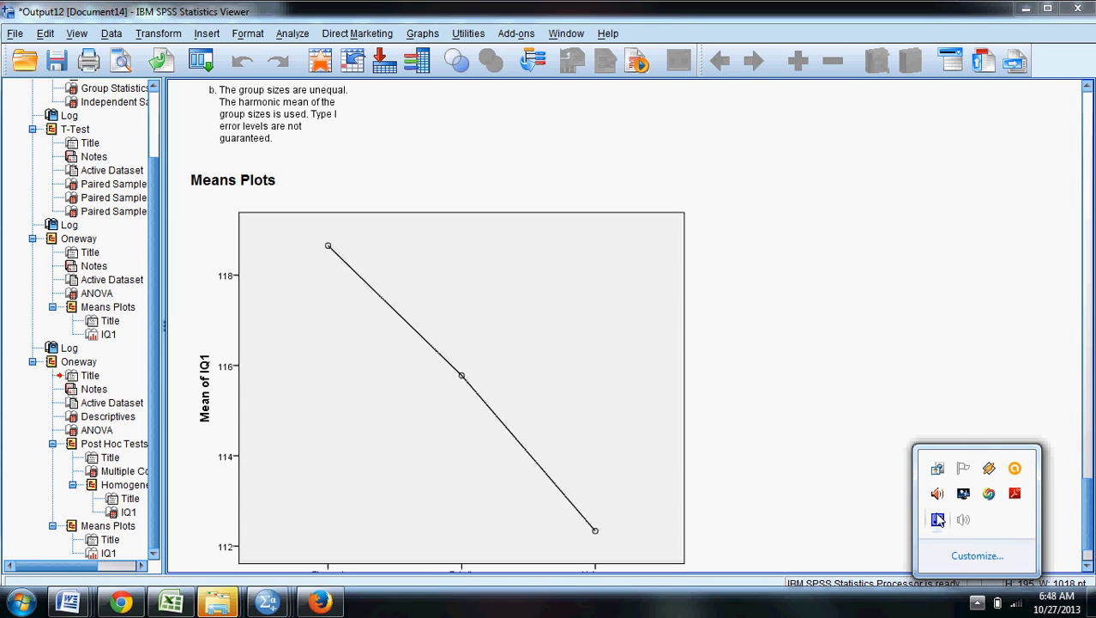
left_click(938, 520)
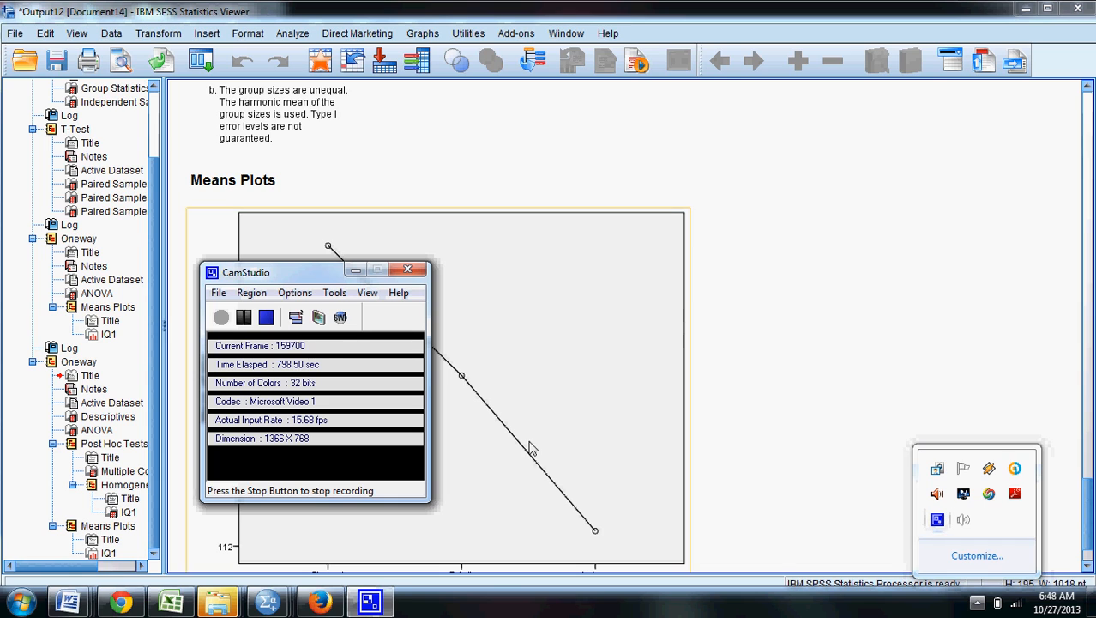